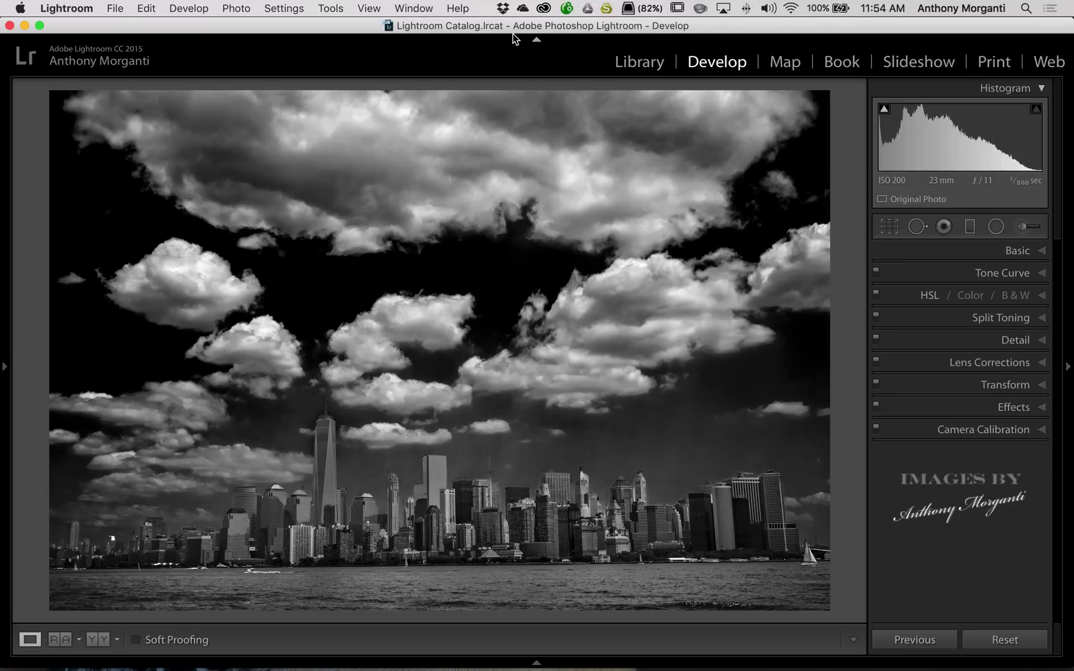
Auto-straighten the skyline photo to a 0.40° angle, toggling Crop off and on to preview it
click(890, 226)
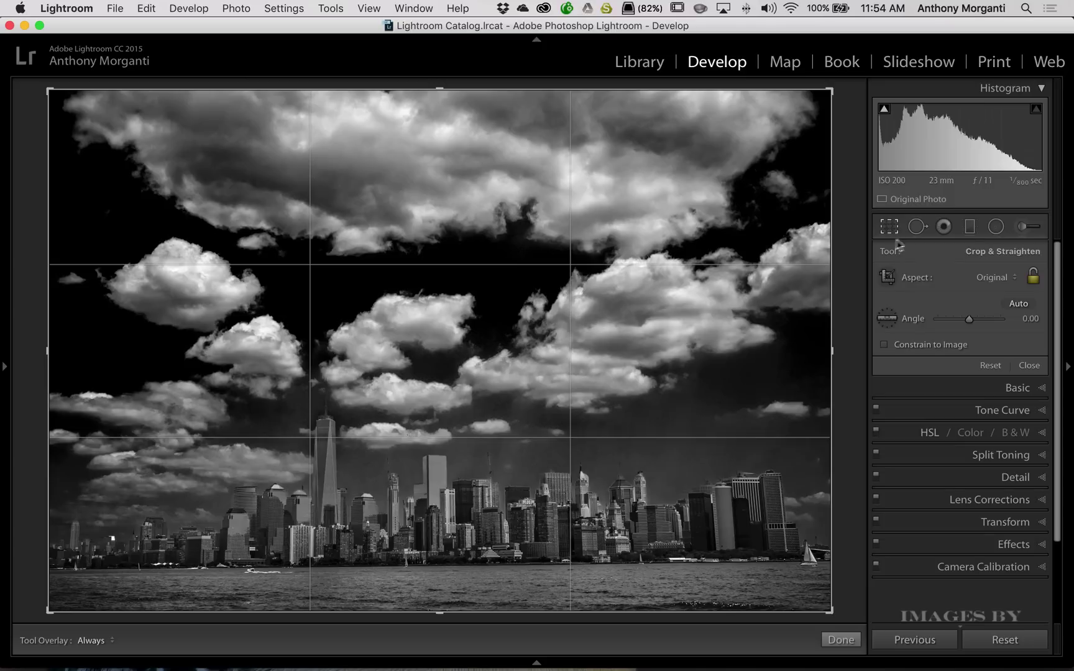
click(1019, 304)
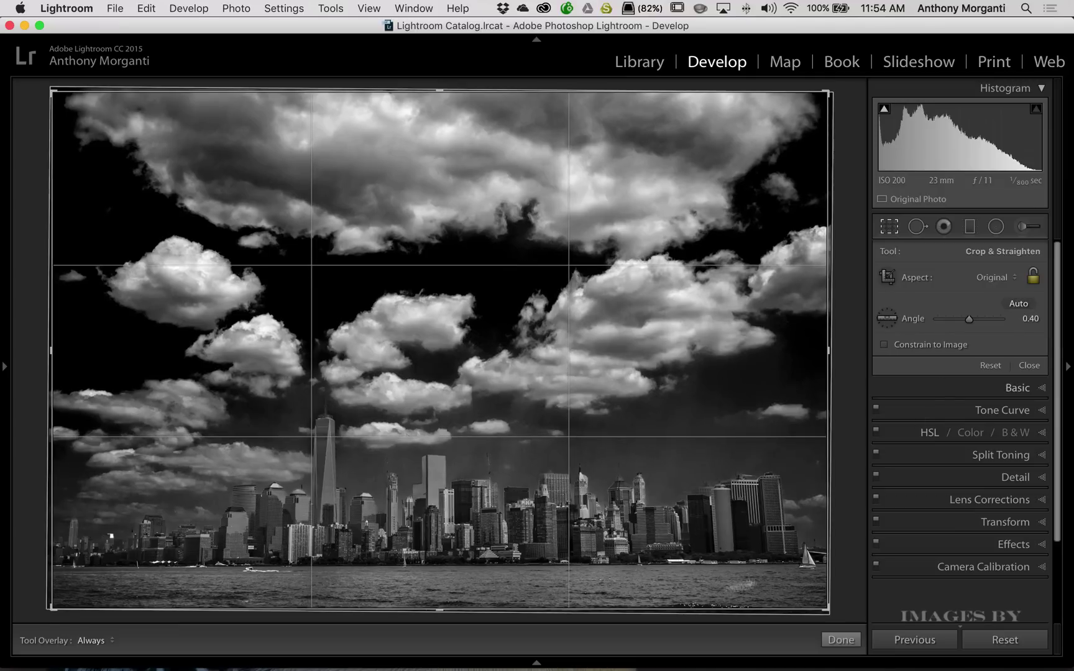
click(891, 226)
click(891, 226)
Reset the angle to 0.00, then nudge the Angle slider to try a 1.07 rotation
click(992, 367)
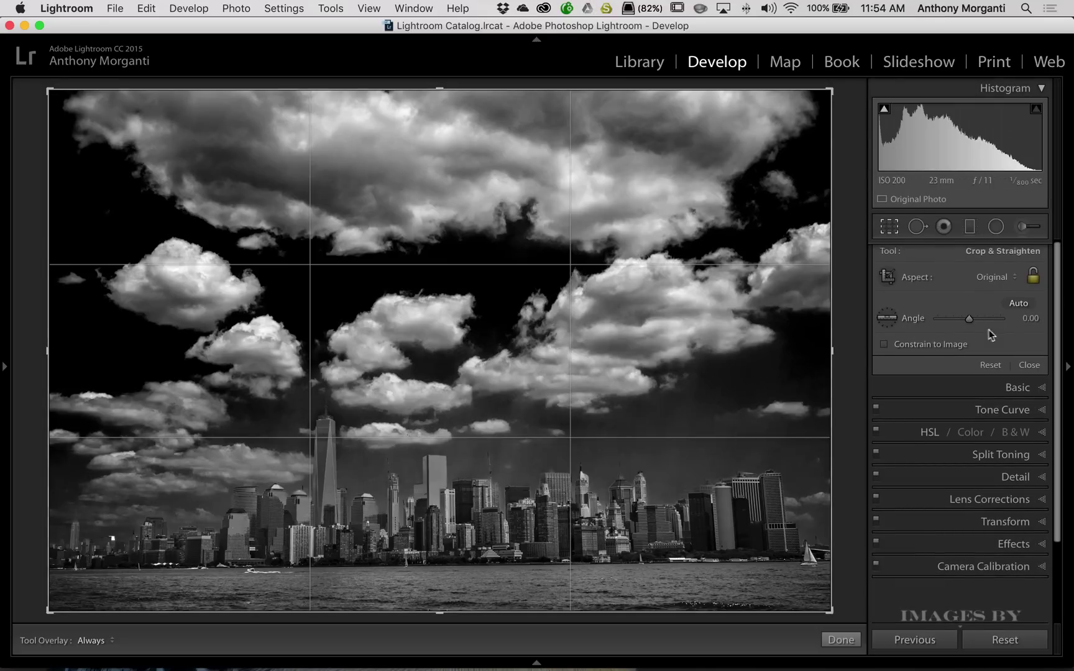
drag(969, 318, 969, 319)
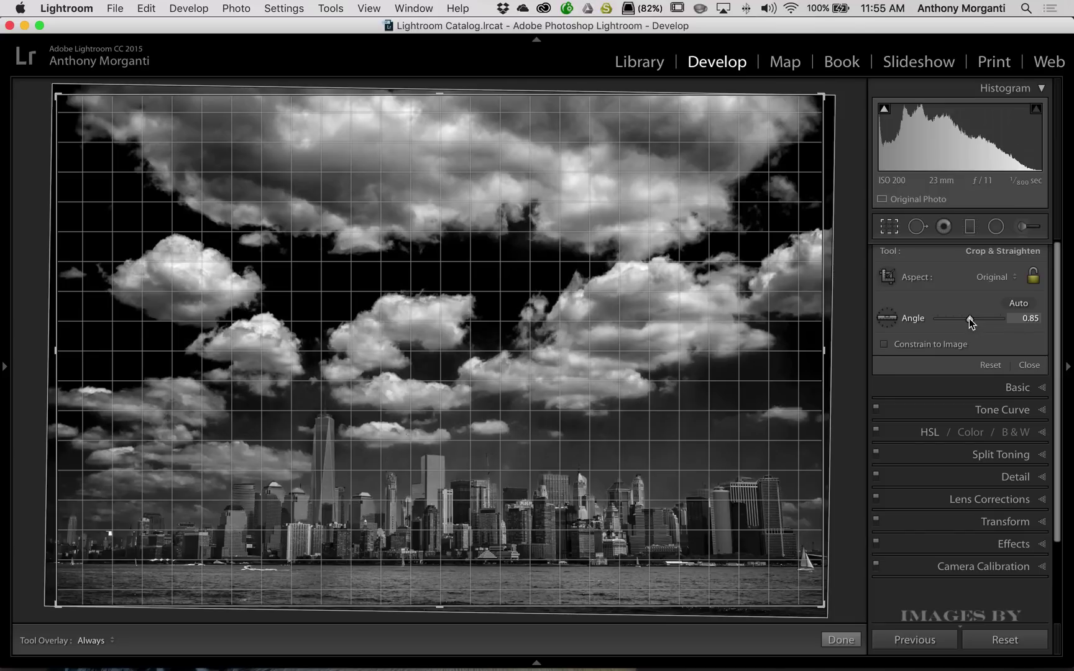
drag(969, 318, 970, 319)
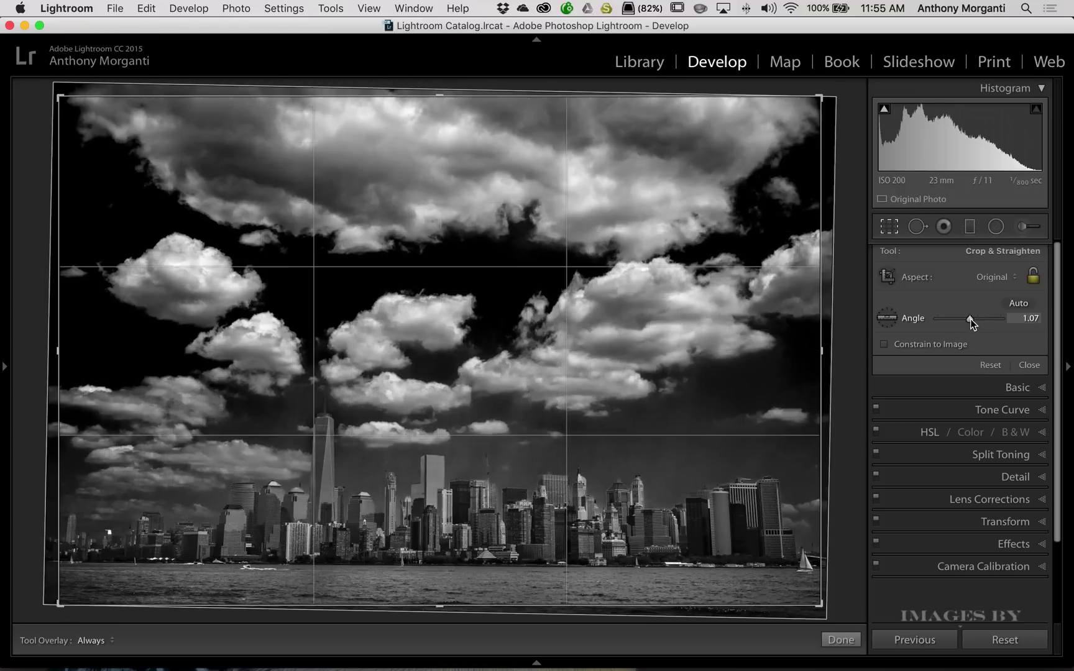
click(995, 365)
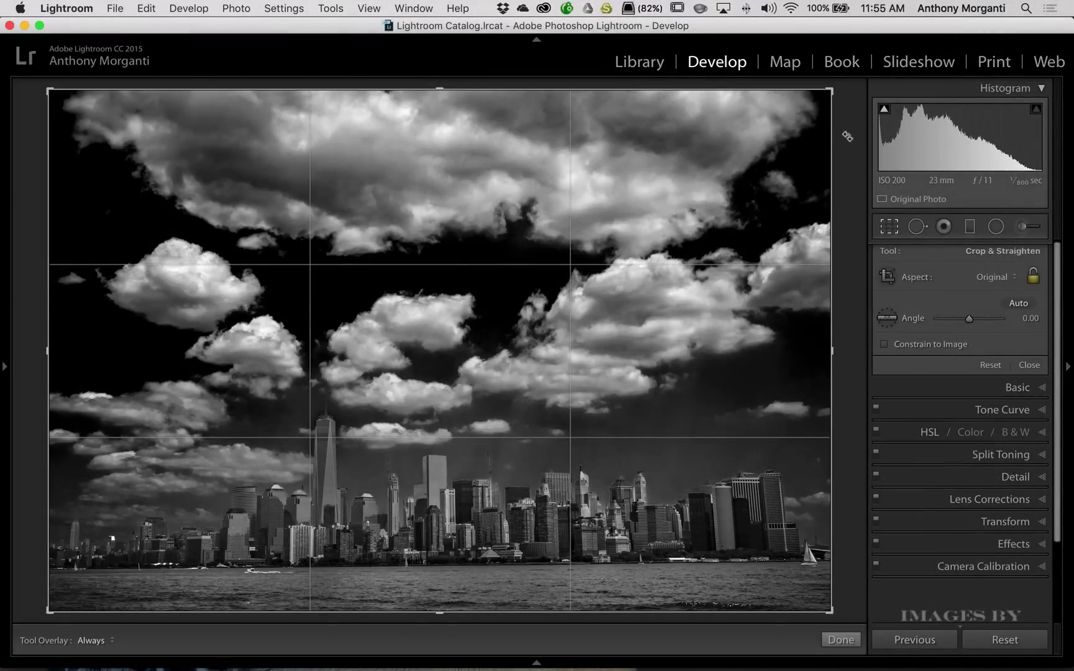
drag(847, 136, 847, 136)
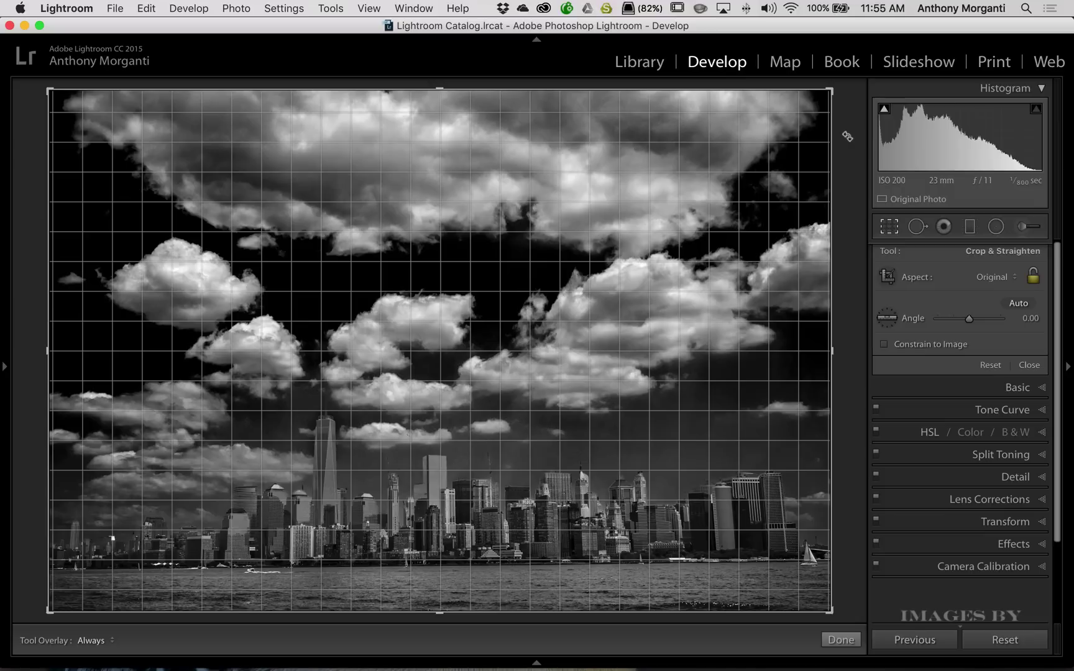
mouse_move(848, 136)
mouse_down()
mouse_move(854, 117)
mouse_move(851, 146)
mouse_move(851, 120)
mouse_move(852, 132)
mouse_up()
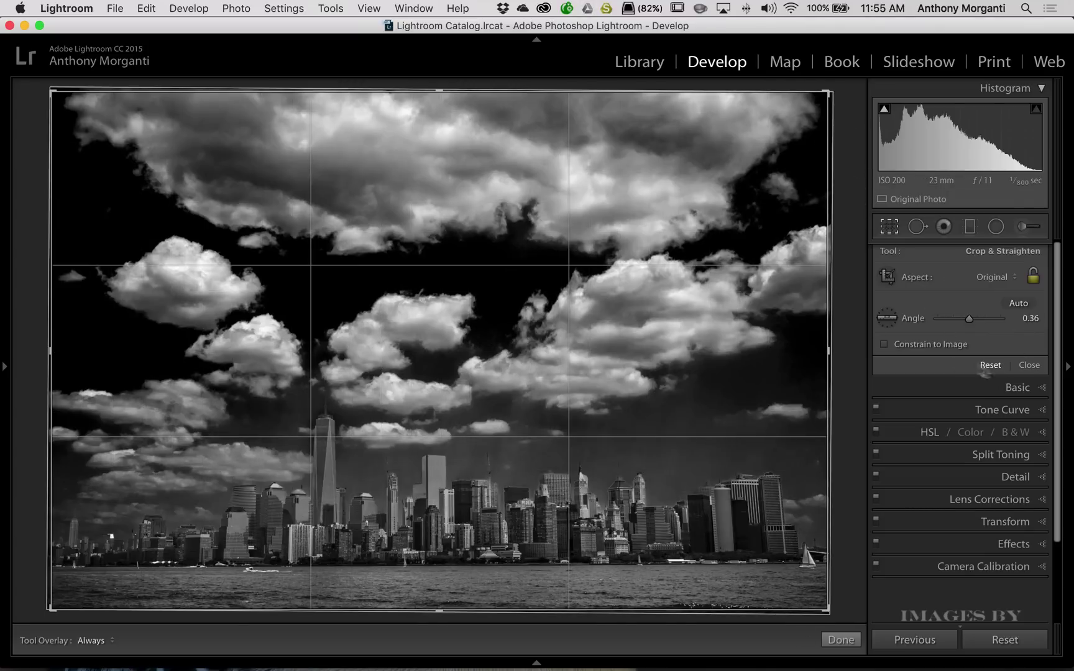
drag(845, 153, 846, 155)
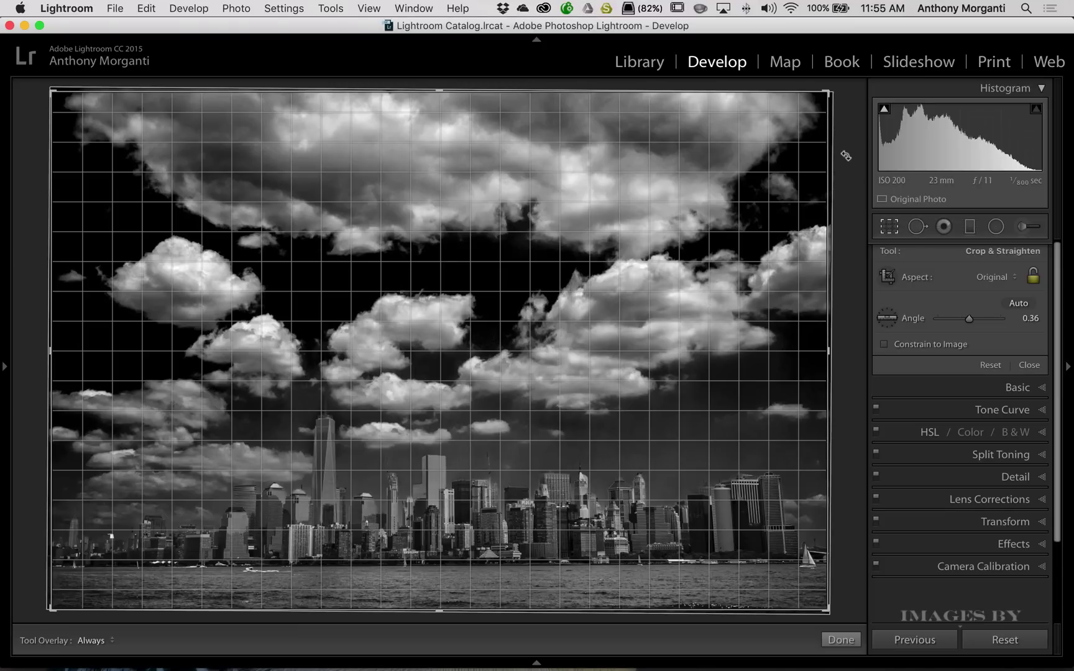
drag(846, 155, 846, 157)
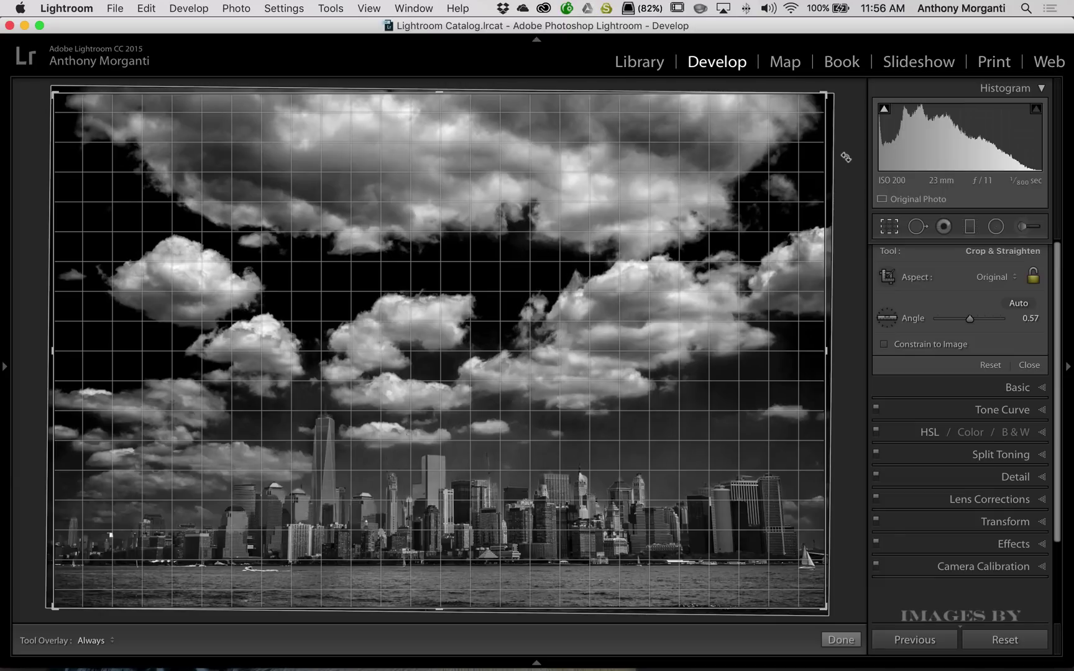
drag(846, 157, 846, 158)
click(990, 365)
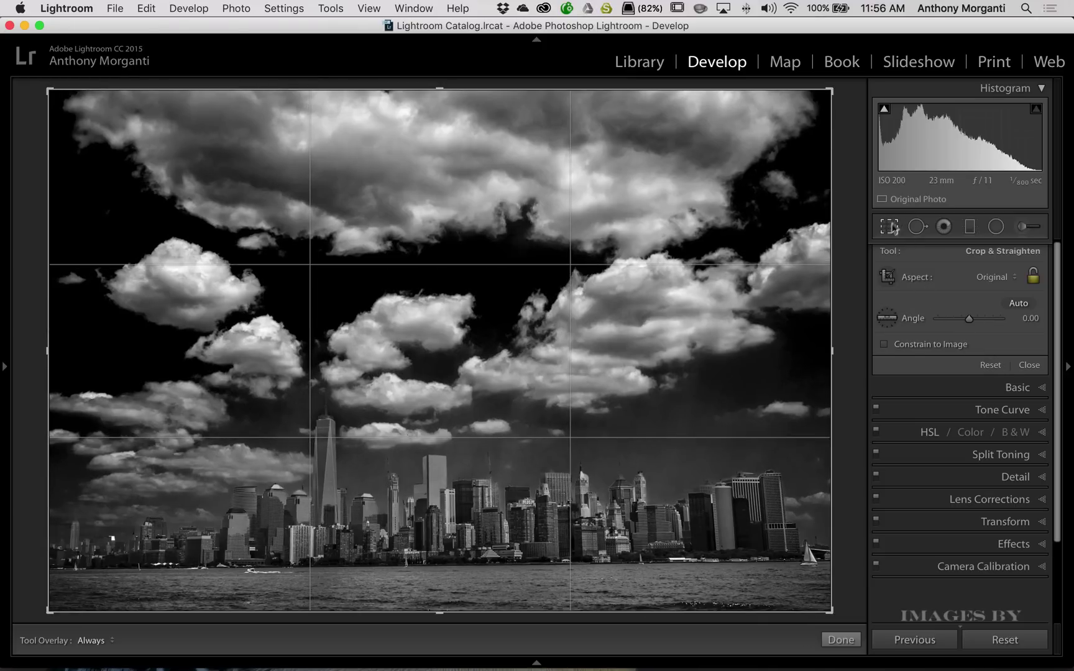
Close the crop tool and turn on View > Loupe Overlay > Guides
click(888, 228)
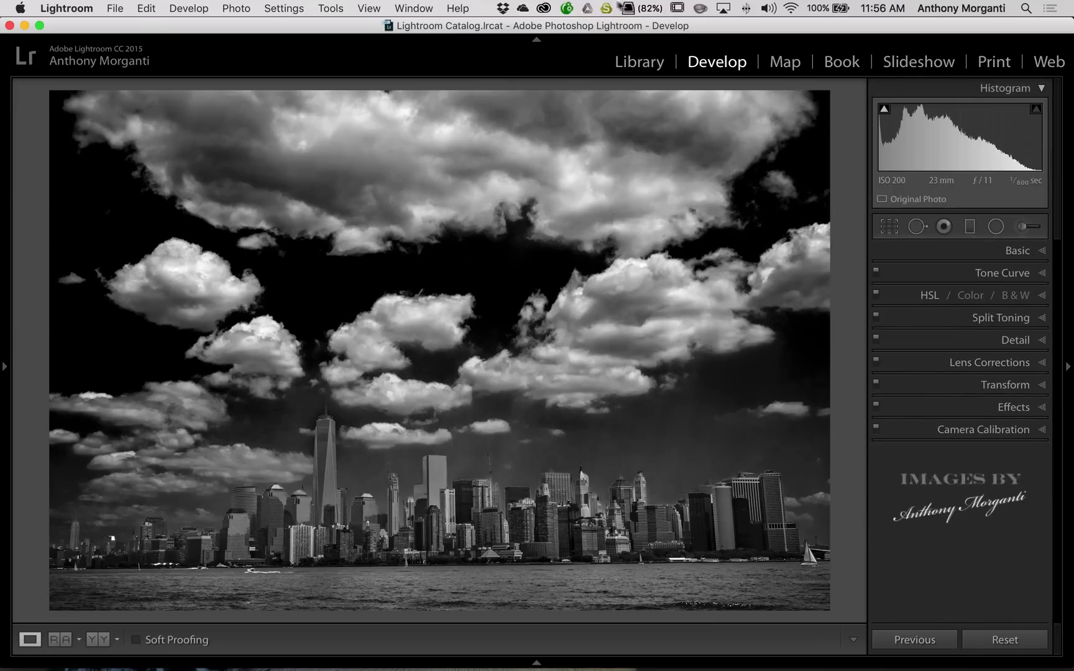
click(366, 9)
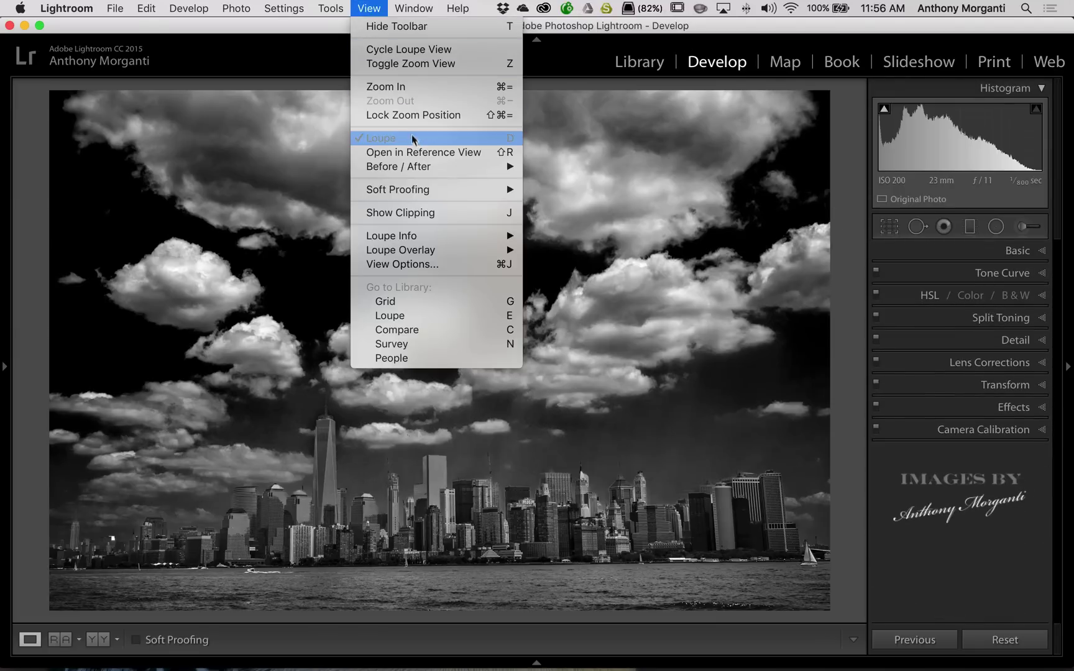
mouse_move(462, 251)
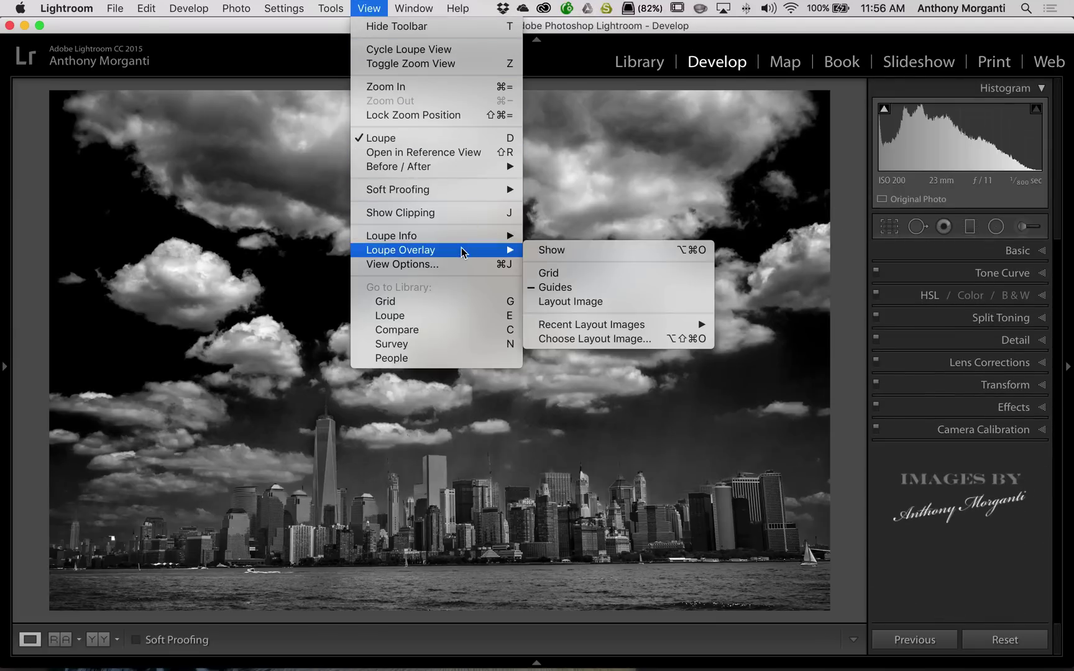
click(557, 289)
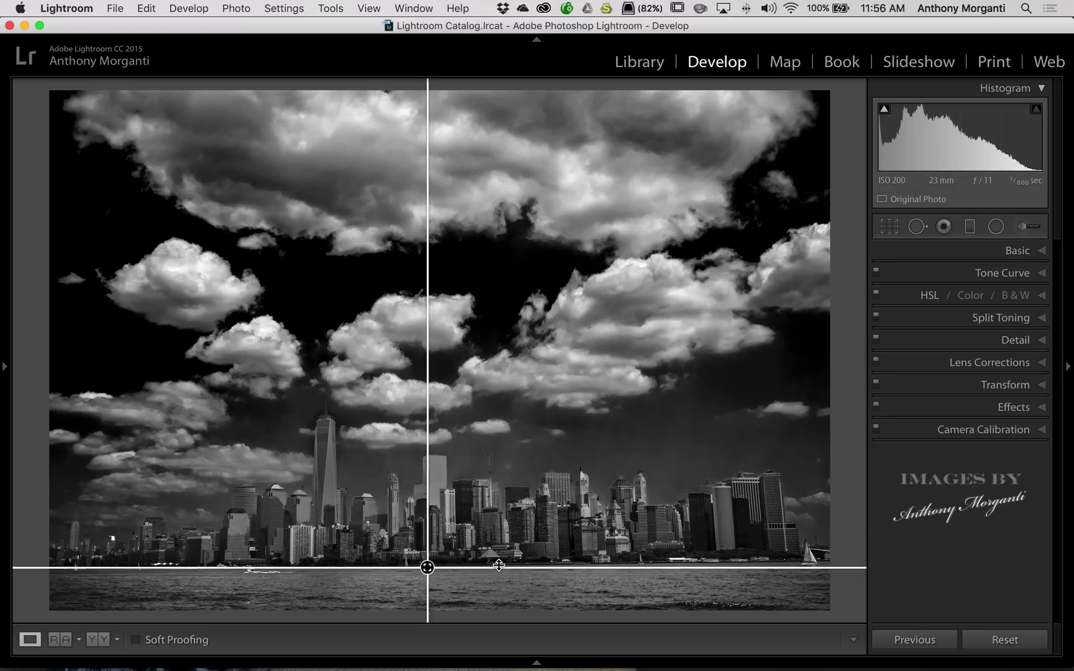
Align the horizontal guide with the waterline and place the vertical guide beside the tall tower
drag(498, 568, 498, 306)
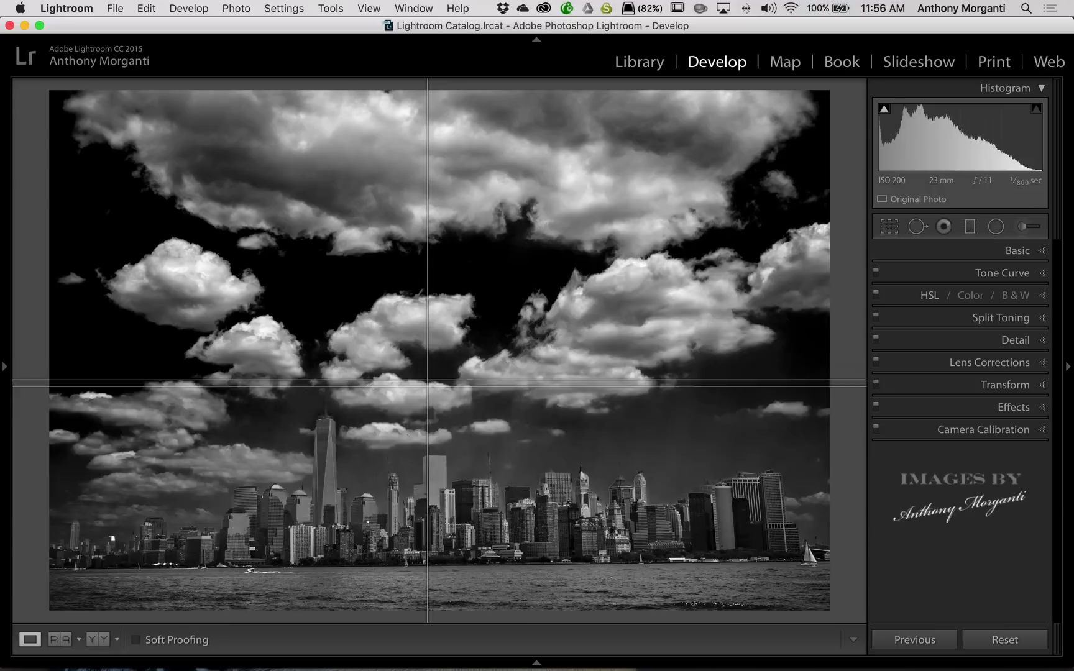
drag(428, 402, 428, 568)
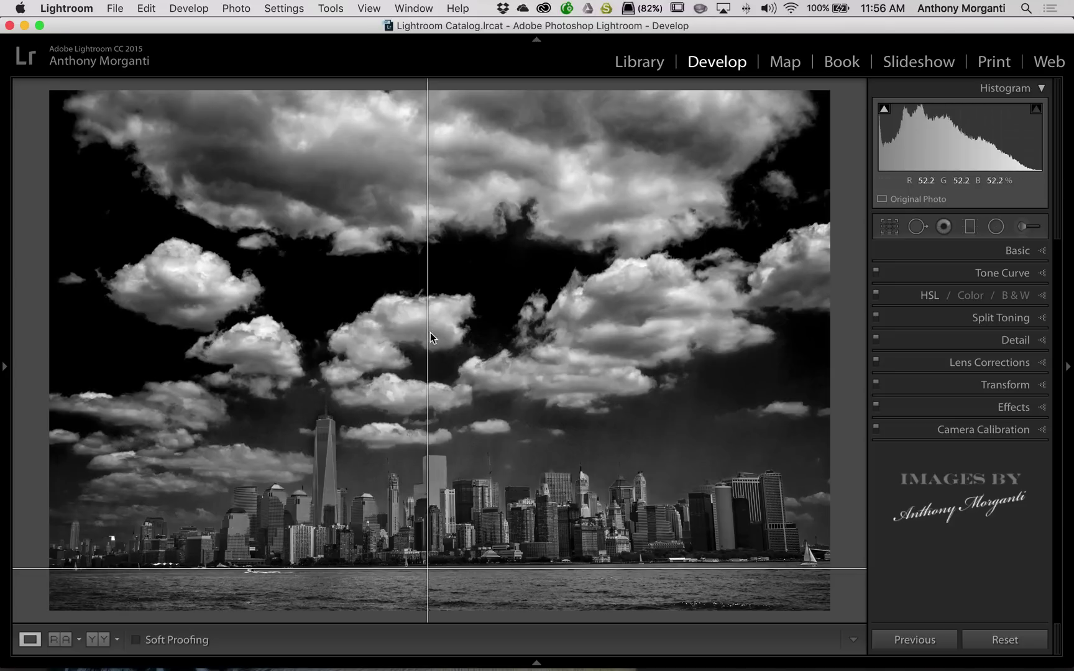
mouse_move(427, 333)
mouse_down()
mouse_move(394, 334)
mouse_move(427, 336)
mouse_up()
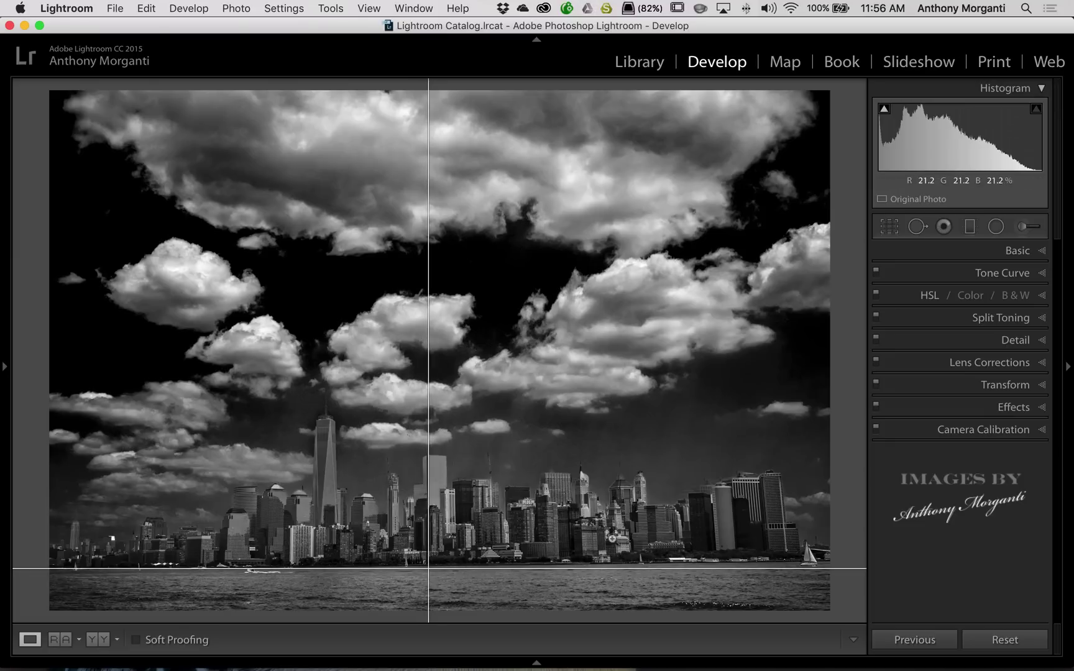
Rotate the photo 0.55 degrees in Crop to level the waterline against the guides
click(890, 226)
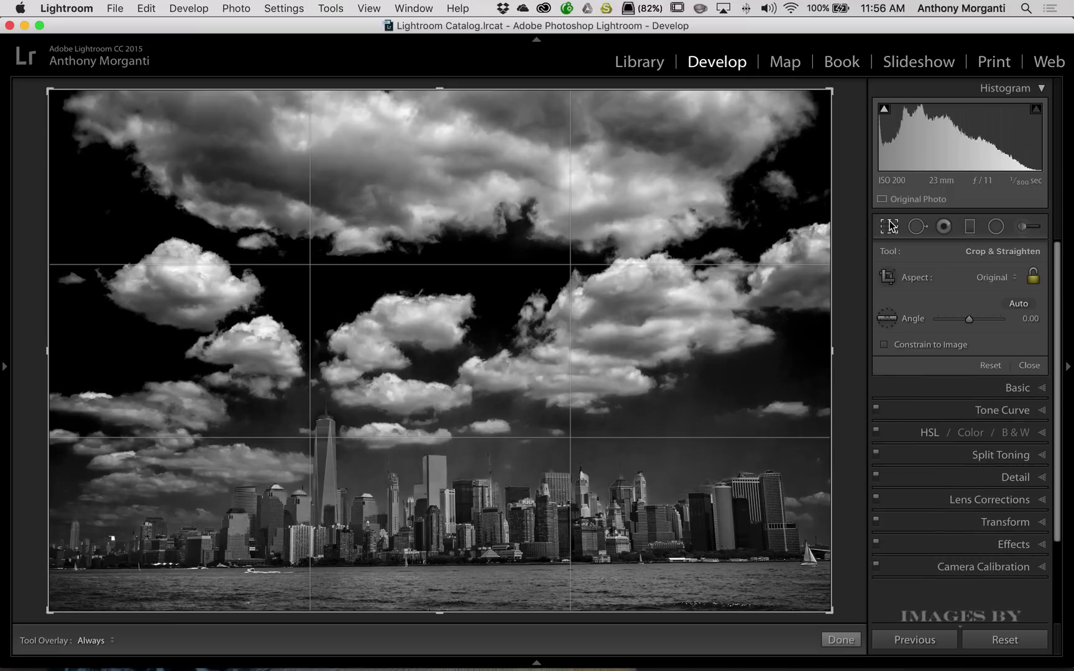
drag(844, 216, 846, 218)
click(889, 226)
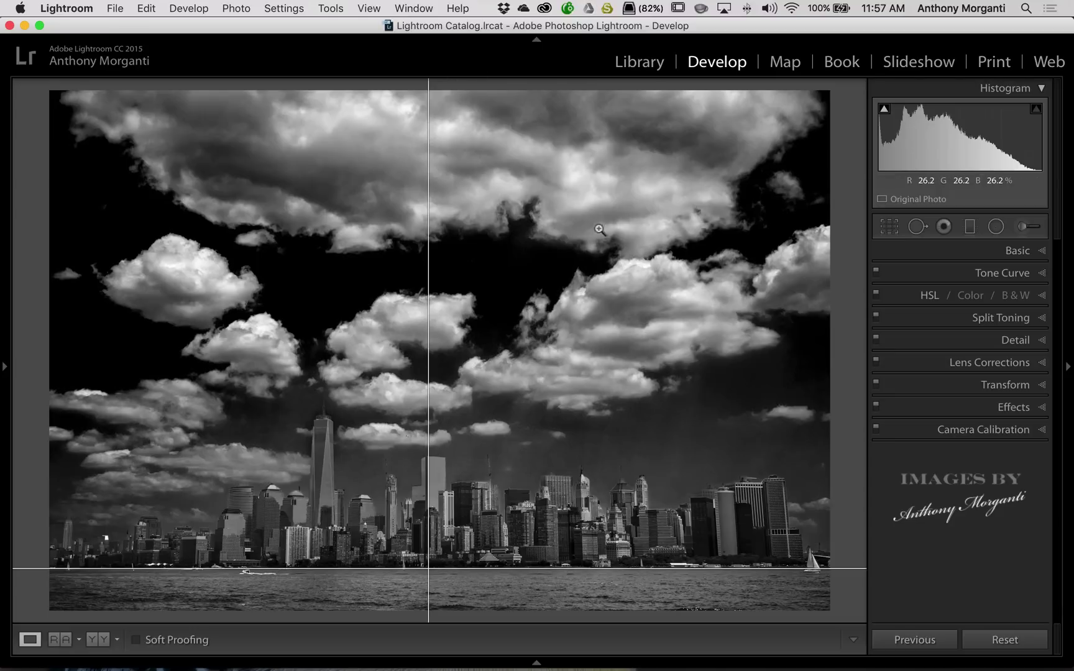
Turn off View > Loupe Overlay > Guides
click(370, 8)
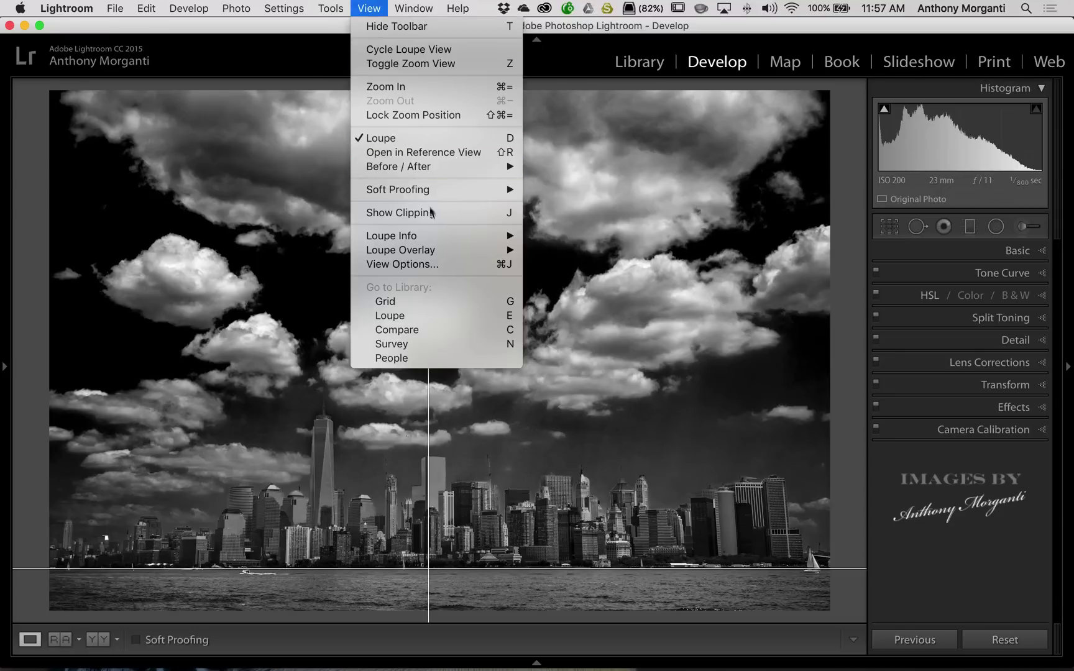
mouse_move(442, 242)
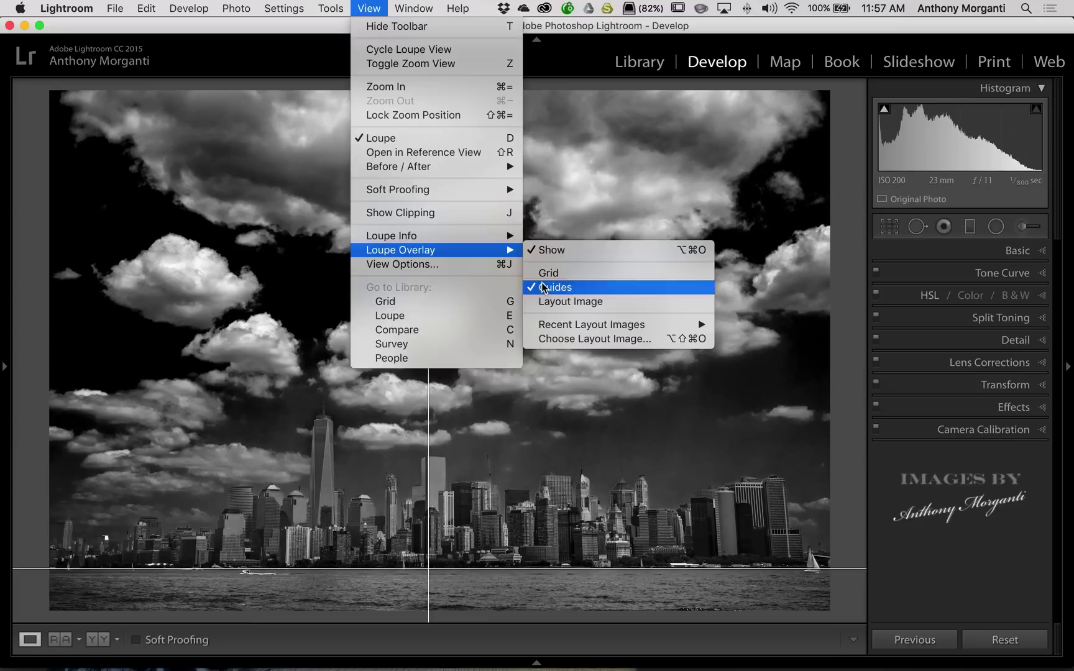
click(540, 286)
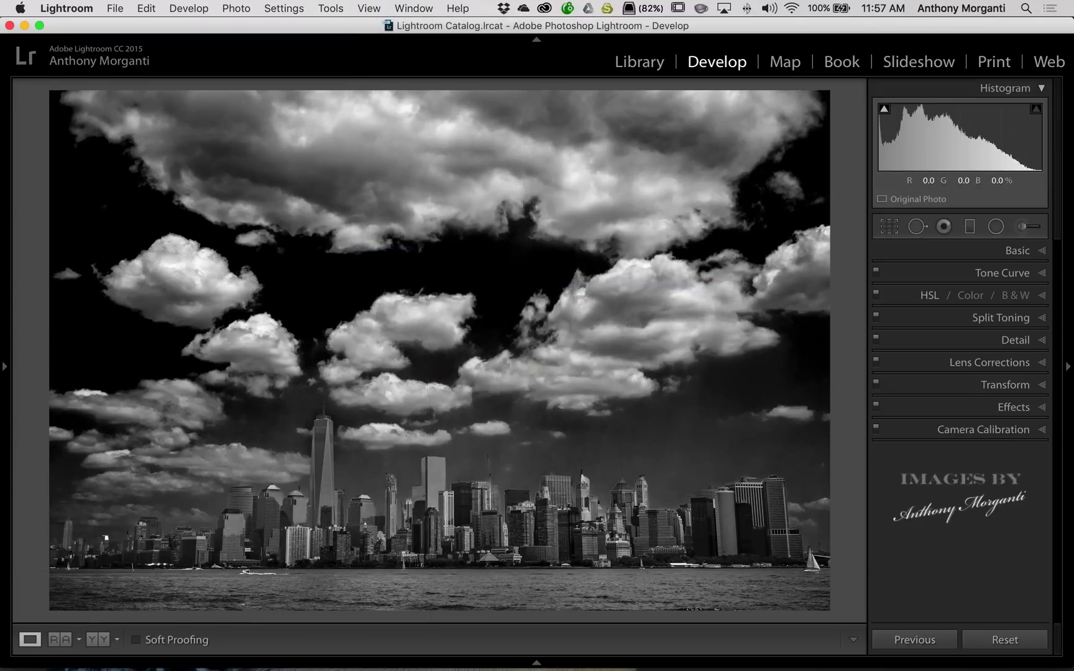
Reset the angle to 0.00, try leveling along the waterline with the Straighten tool, then reset again
click(890, 226)
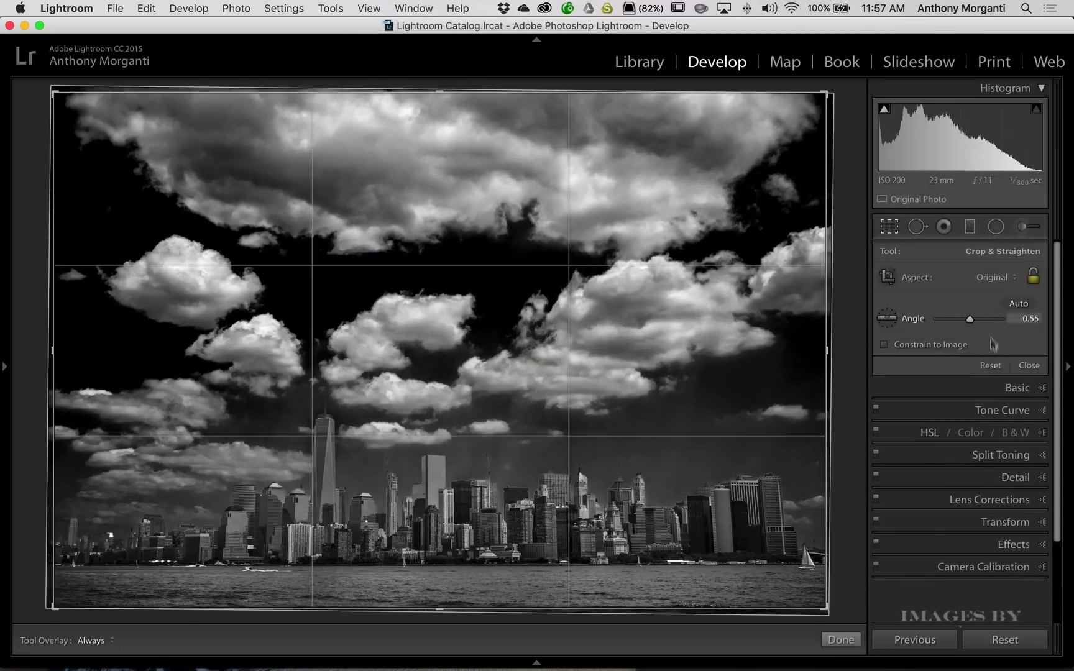
click(991, 365)
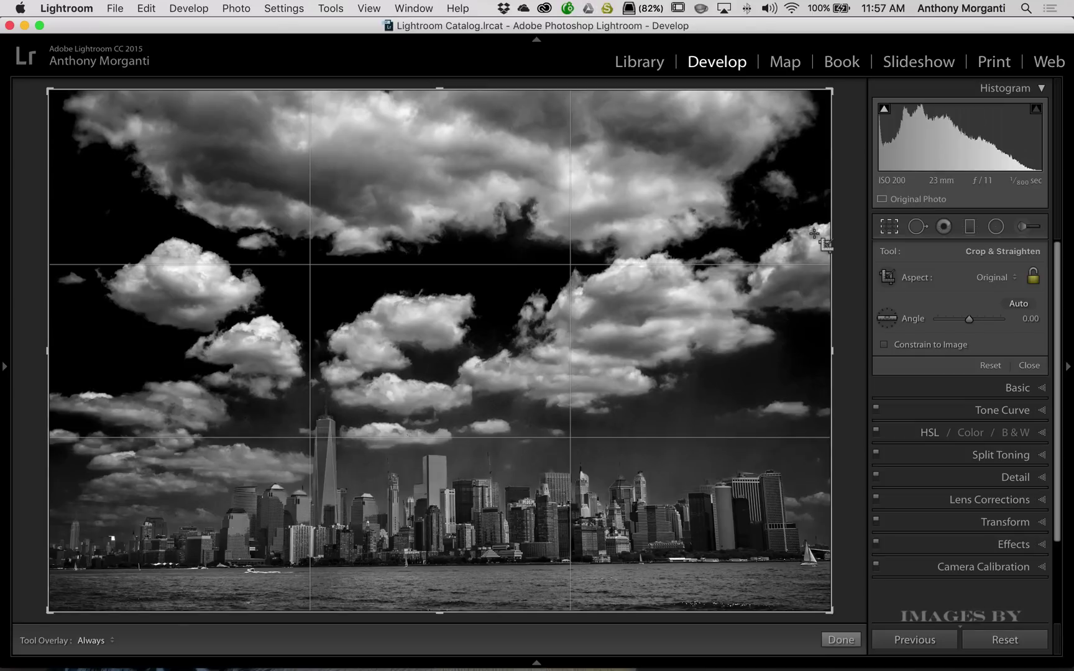
click(887, 320)
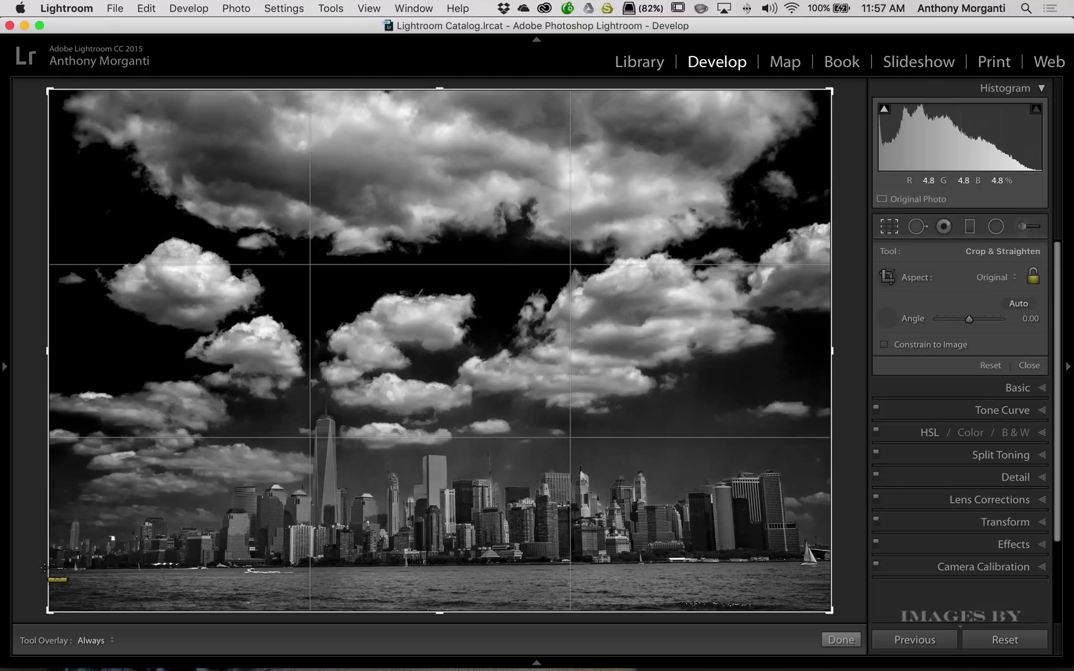
drag(53, 568, 867, 560)
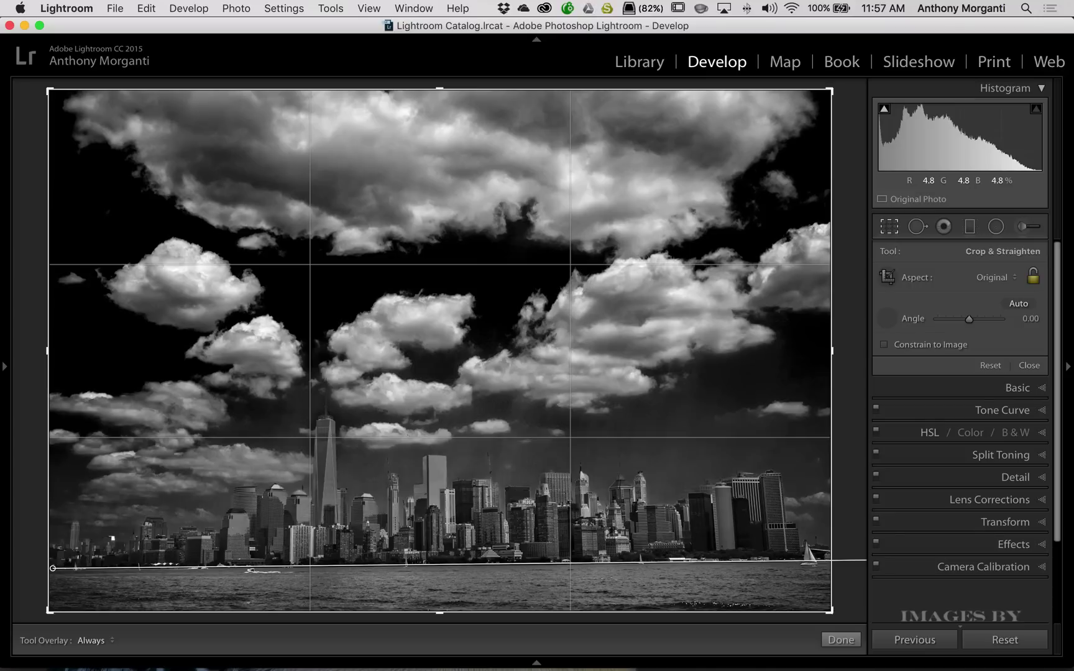
drag(866, 560, 868, 559)
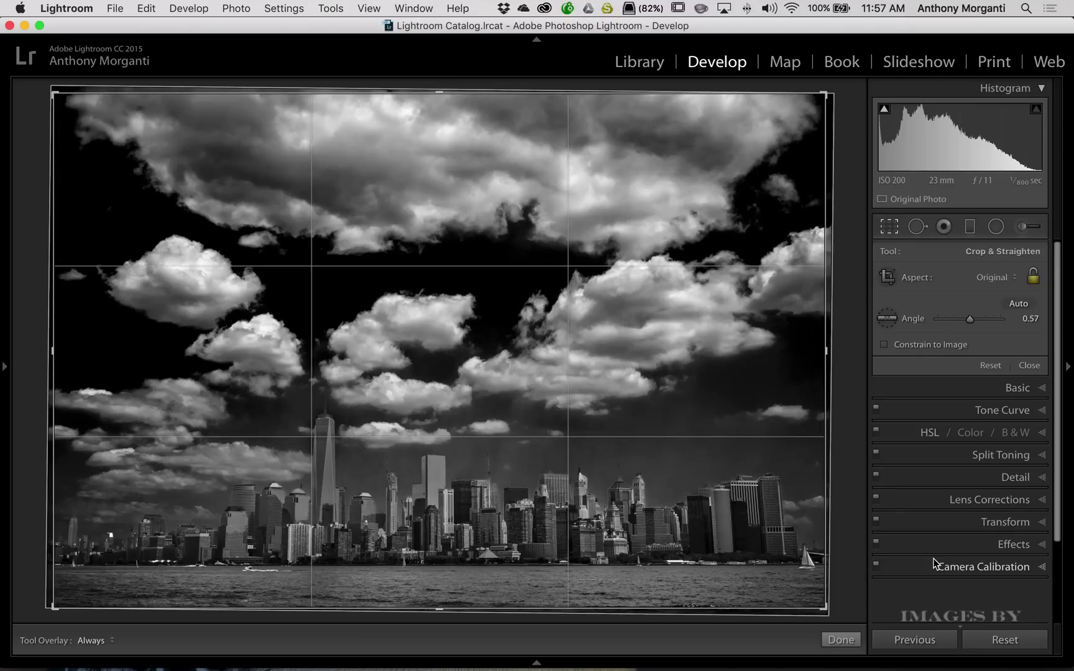
click(991, 366)
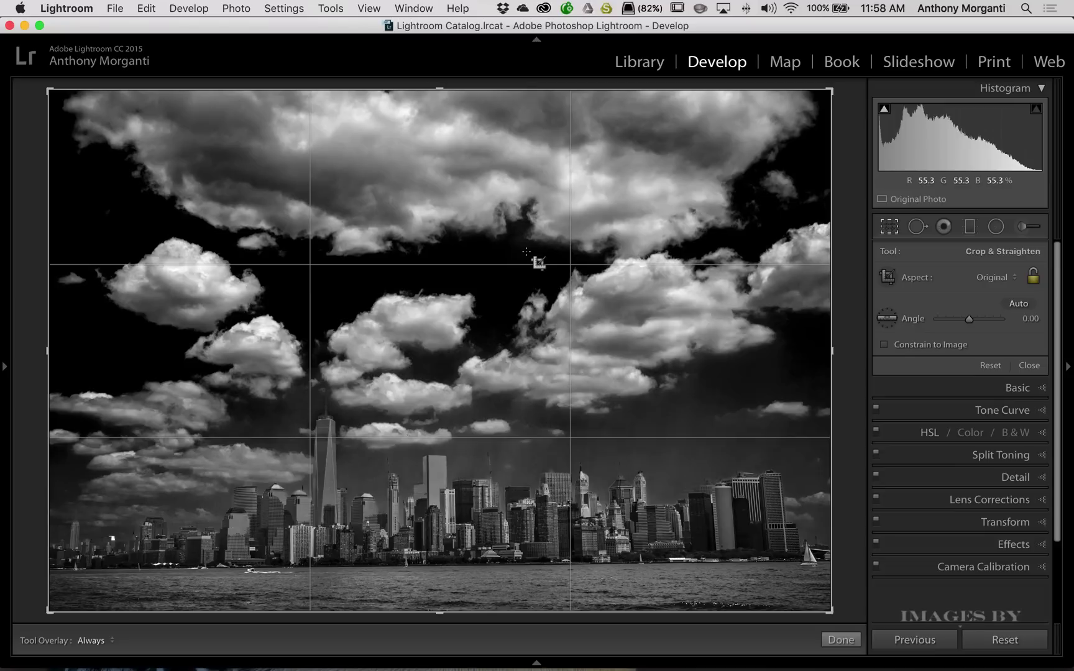
click(883, 314)
drag(427, 498, 427, 448)
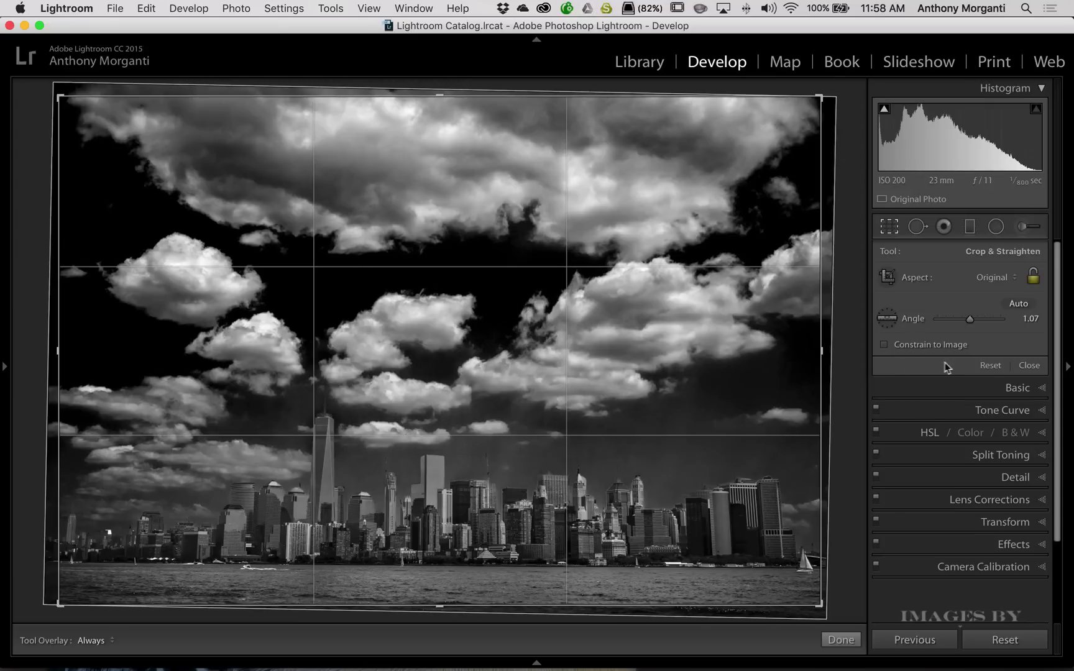
click(990, 365)
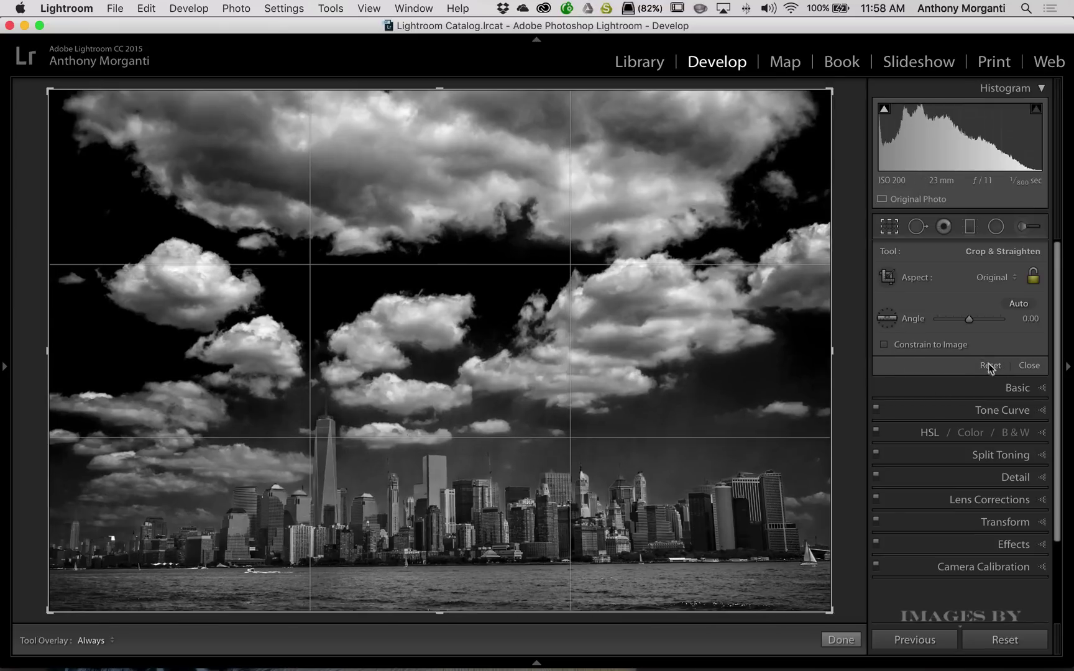
Finish Crop & Straighten, check the Lens Corrections Profile options, and expand the Transform panel
click(886, 319)
click(891, 227)
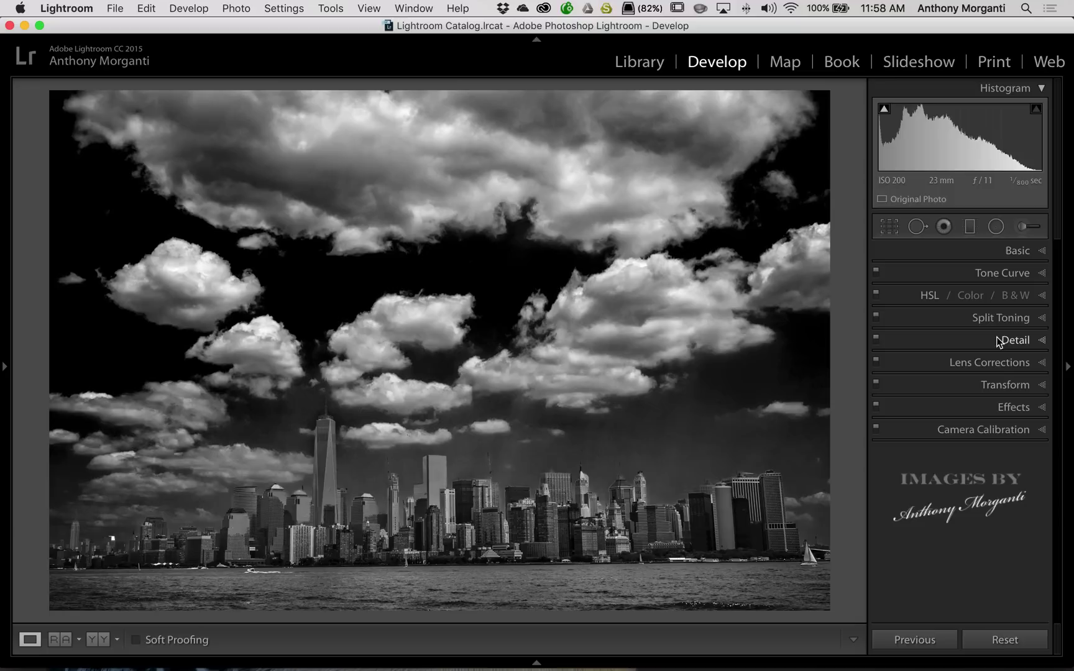
click(1006, 385)
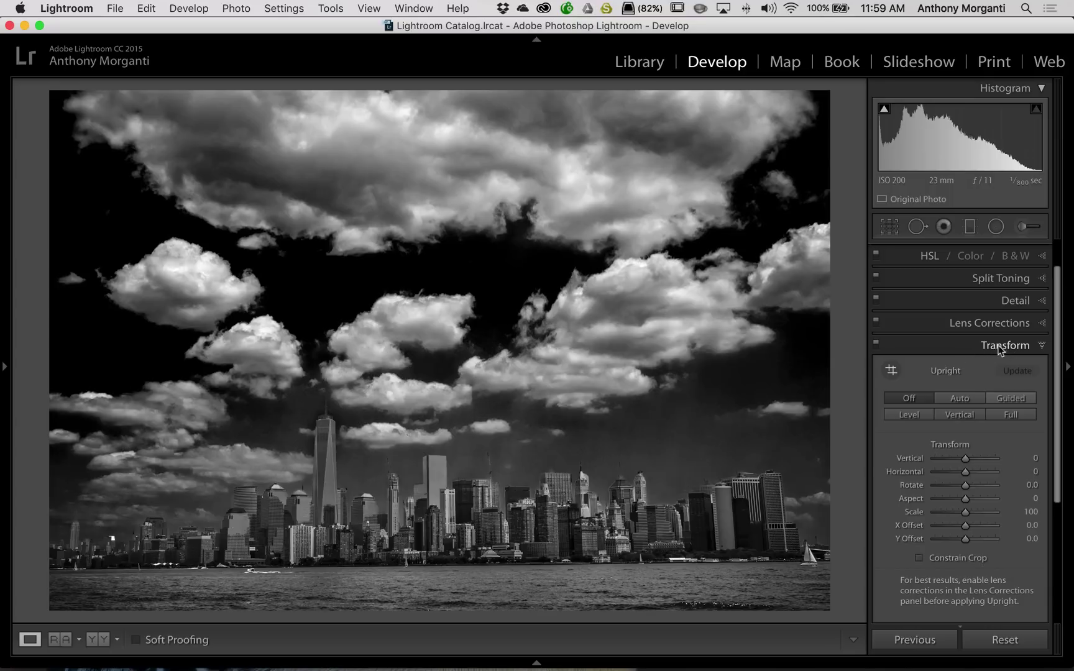
click(965, 459)
click(983, 324)
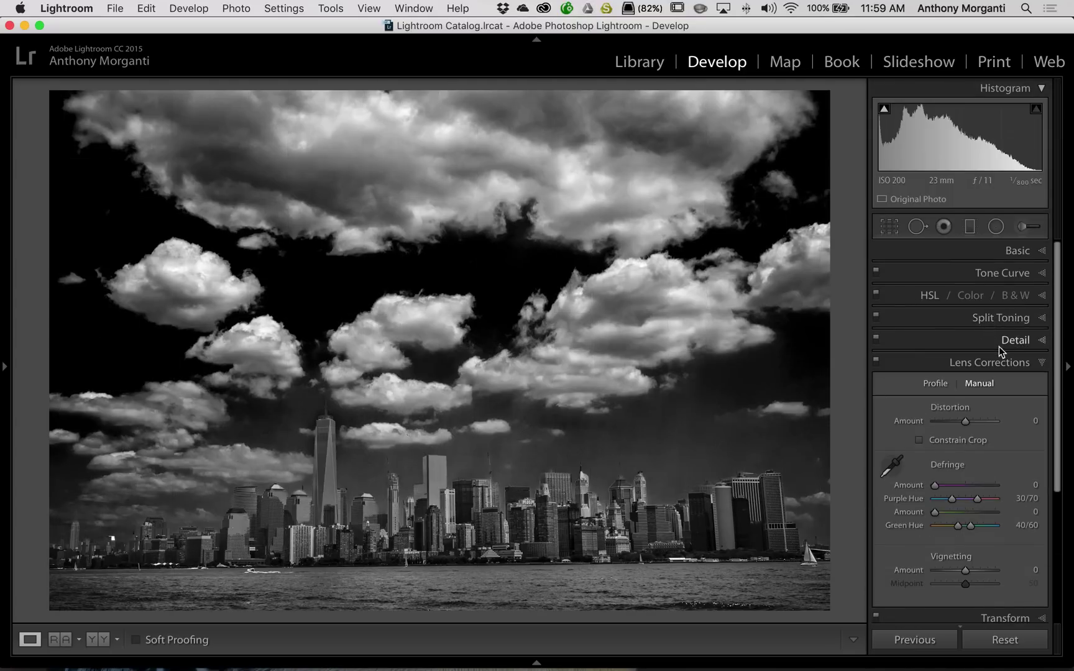
click(936, 384)
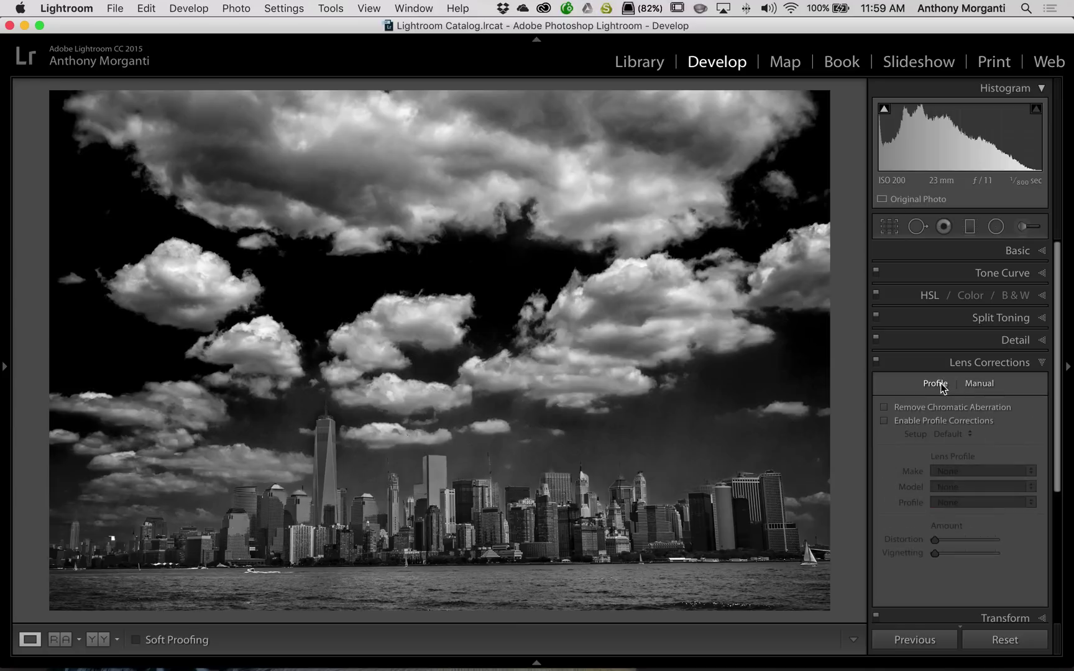
click(989, 367)
click(988, 378)
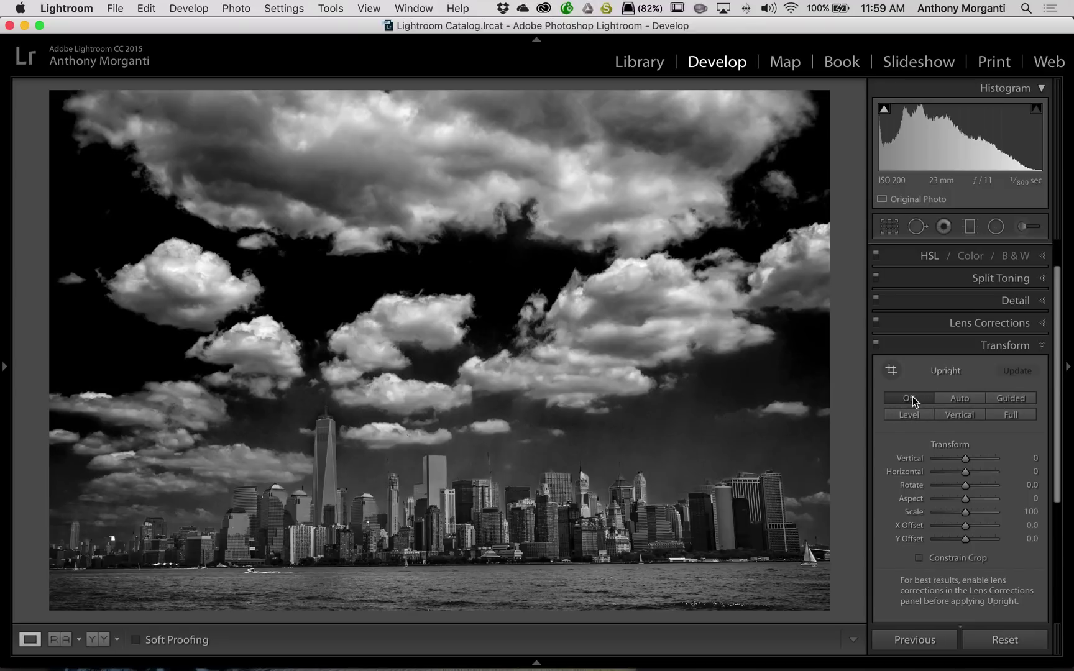
click(959, 399)
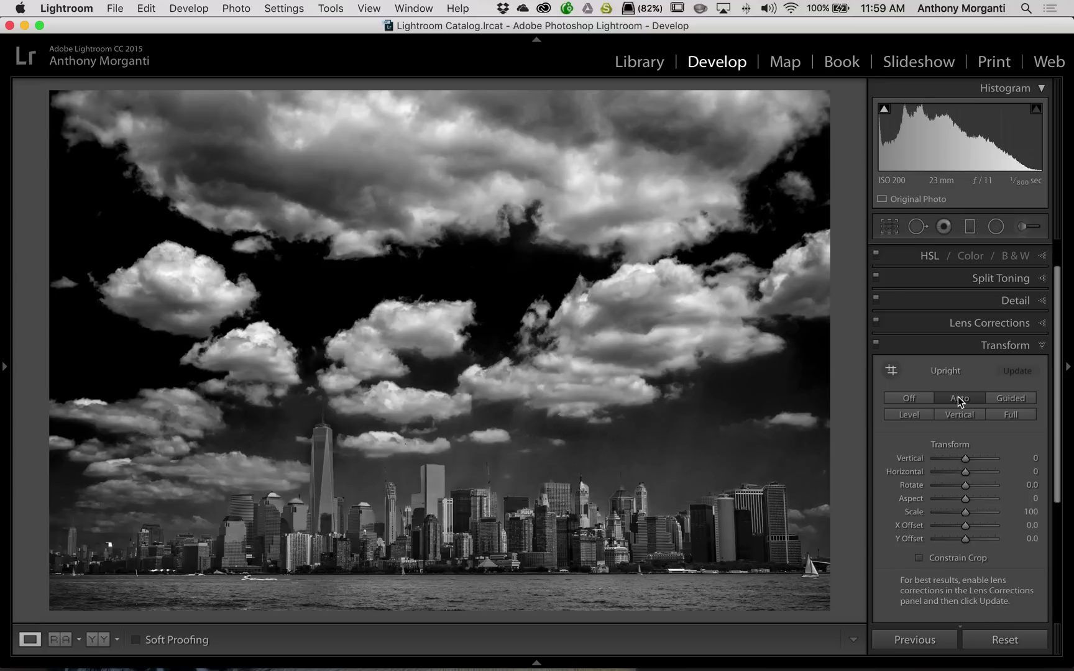
click(948, 399)
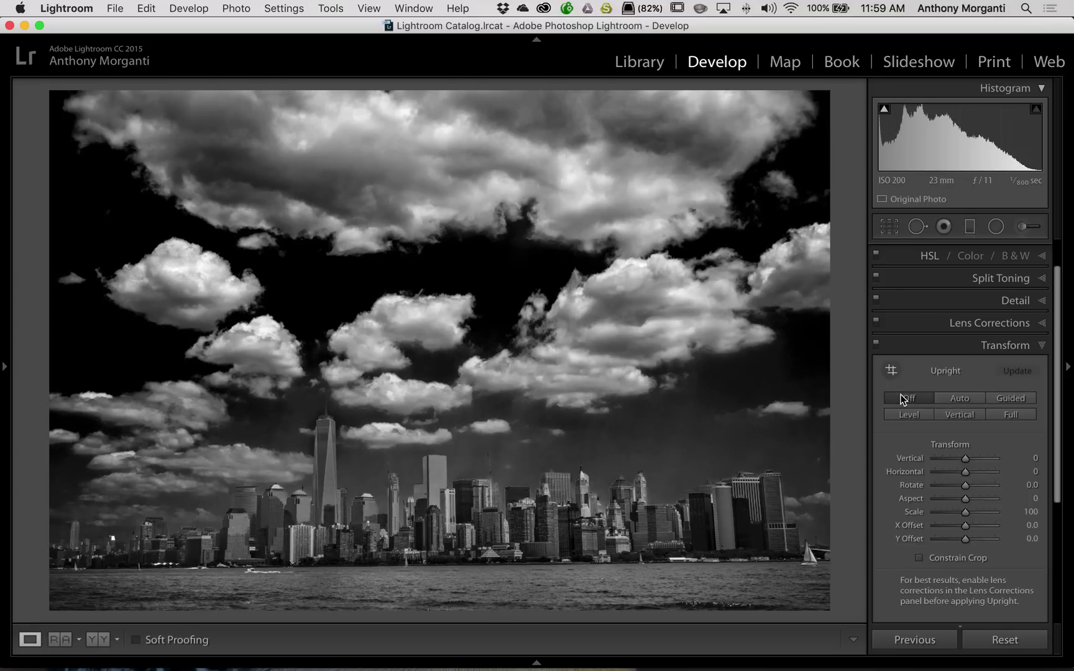
click(961, 397)
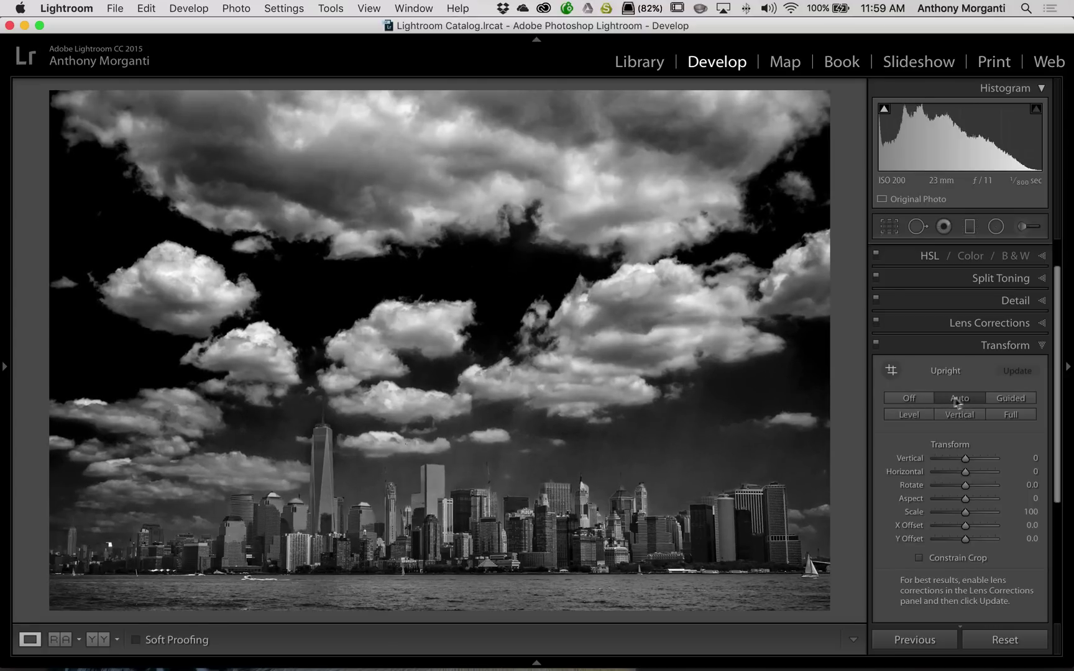
click(904, 397)
click(962, 397)
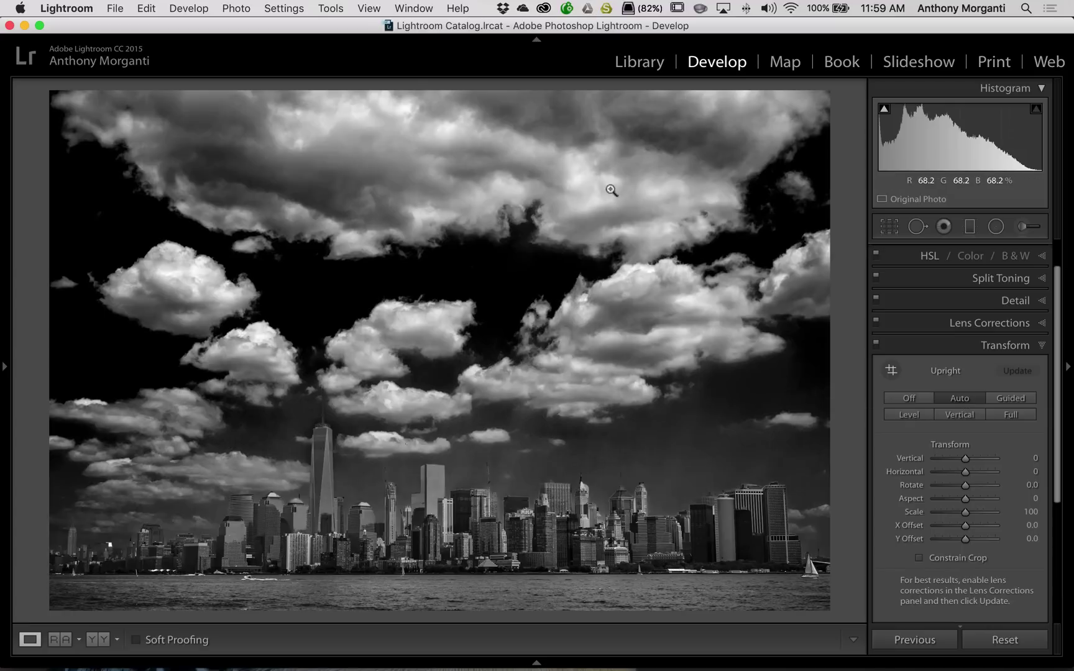
click(959, 397)
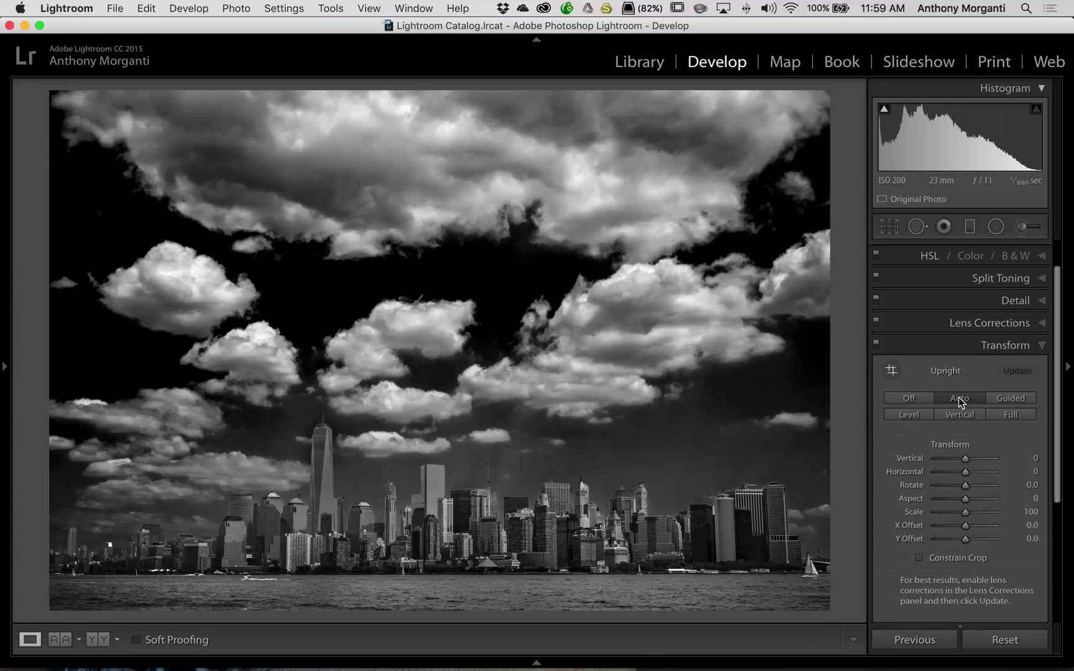
click(912, 398)
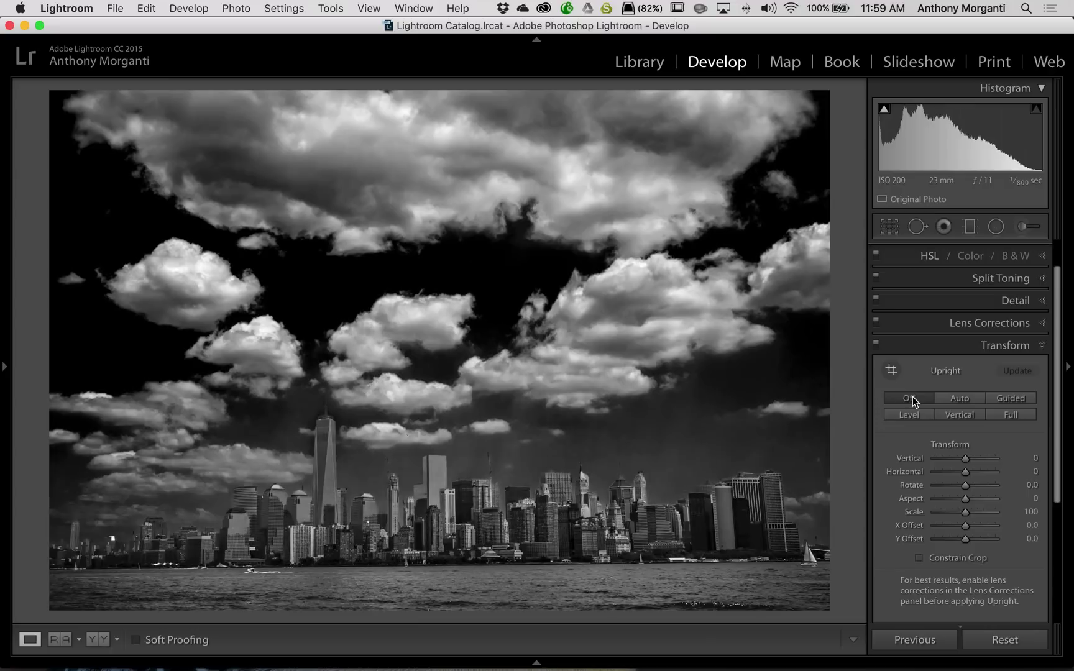
scroll(957, 404, up, 1)
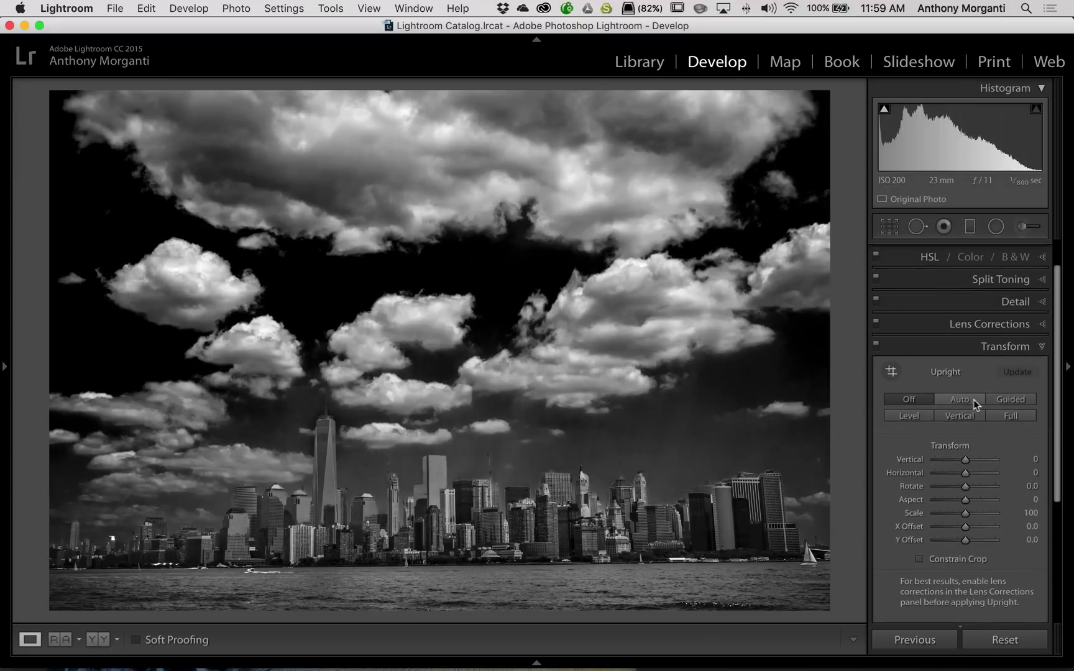
click(907, 417)
scroll(907, 417, up, 1)
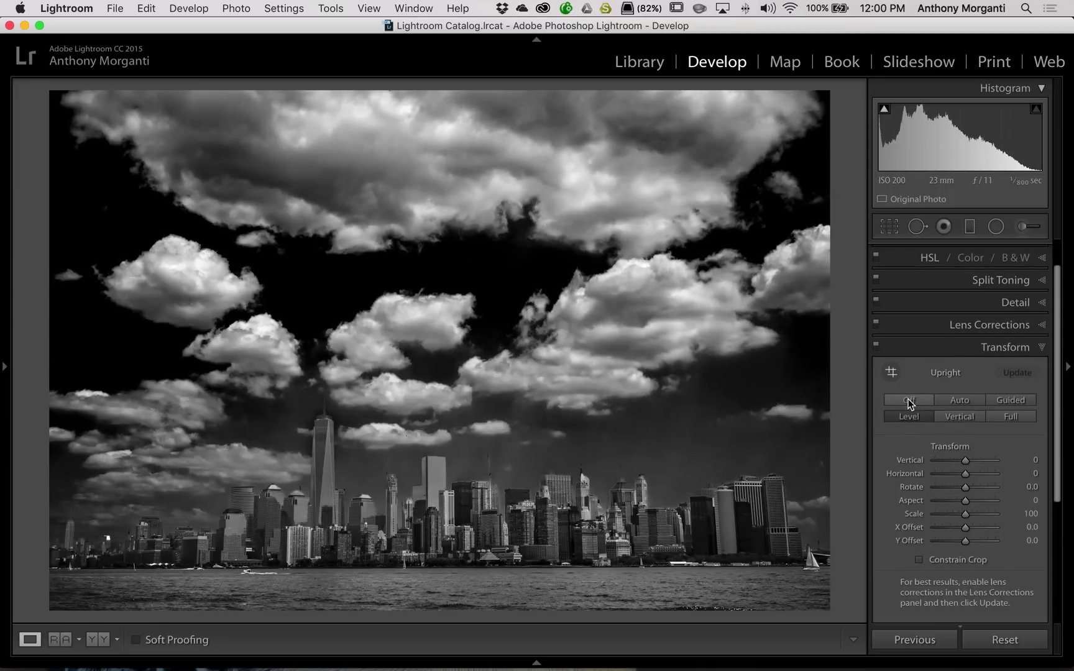
click(908, 403)
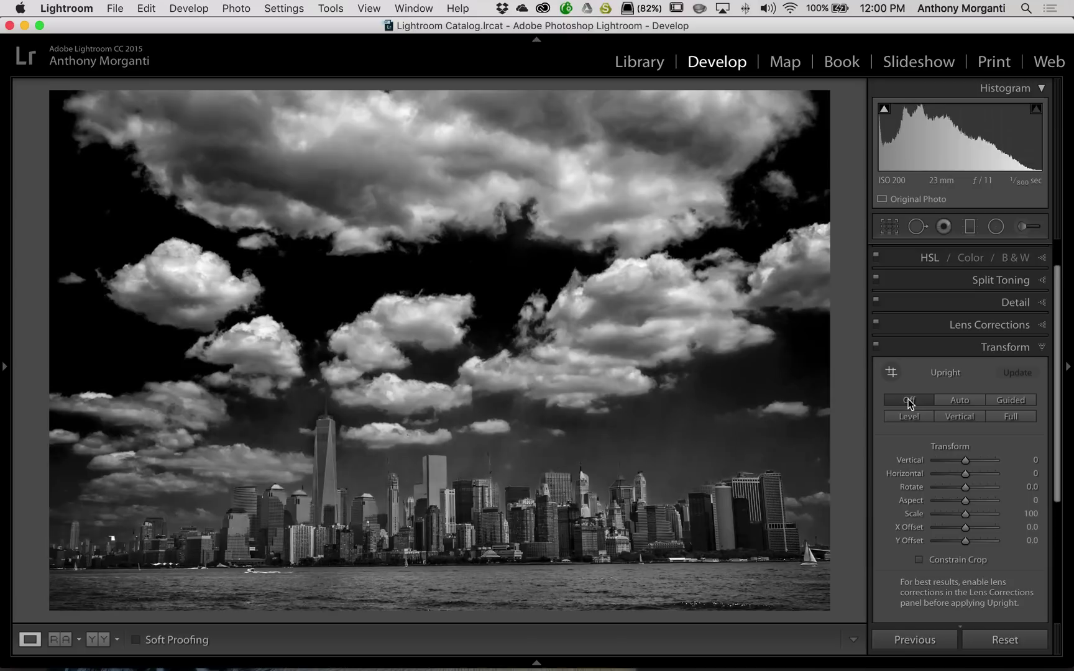
scroll(932, 417, up, 1)
click(954, 417)
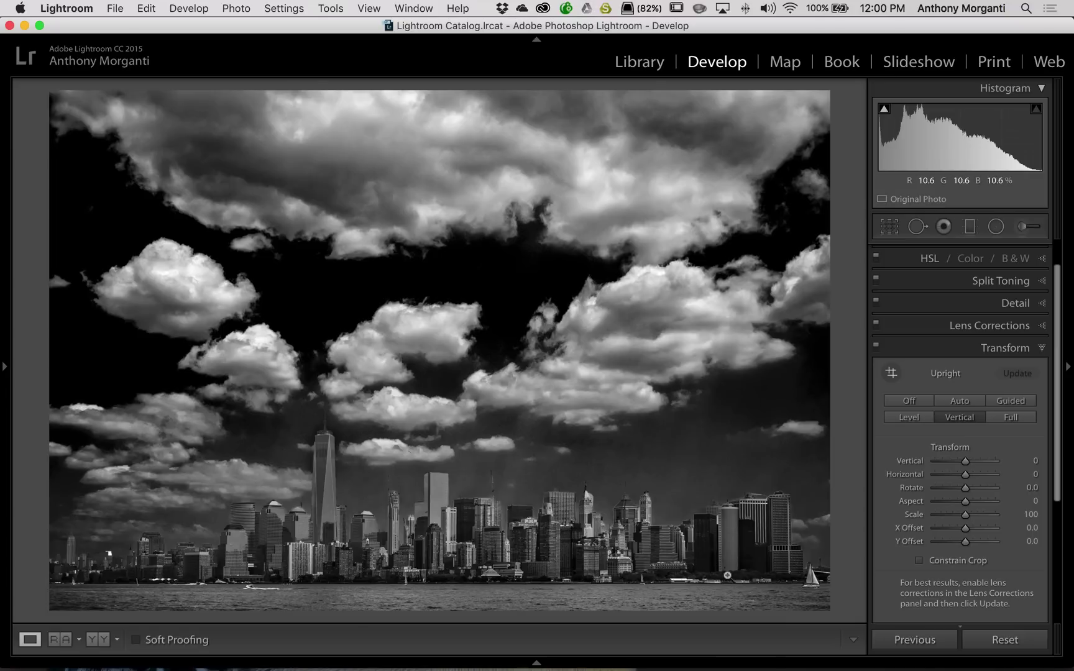
click(908, 401)
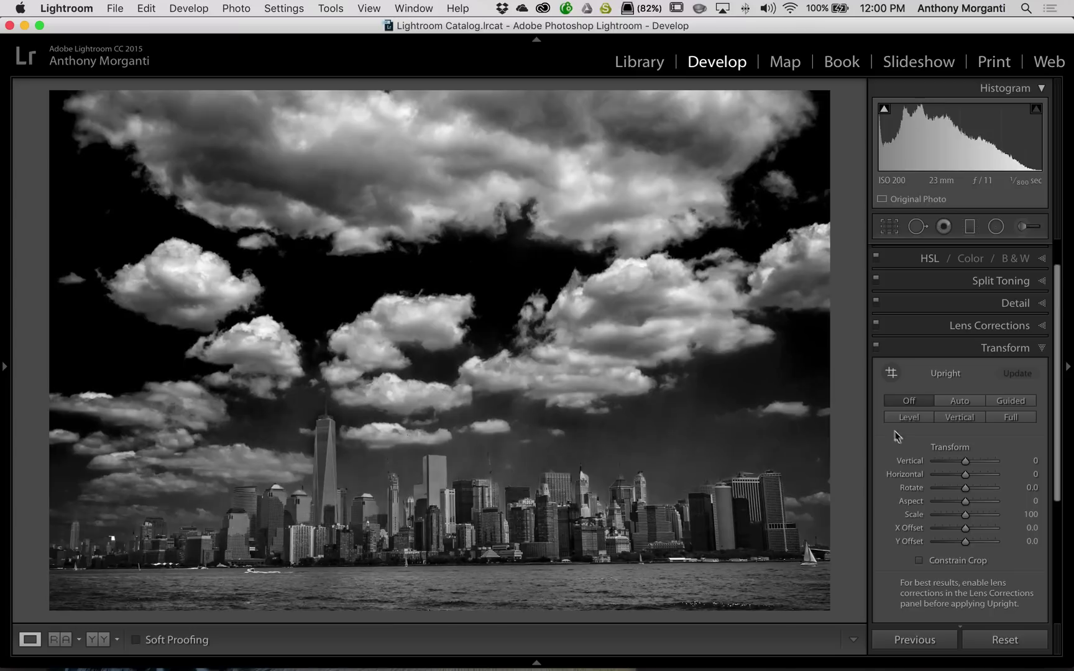
click(1017, 416)
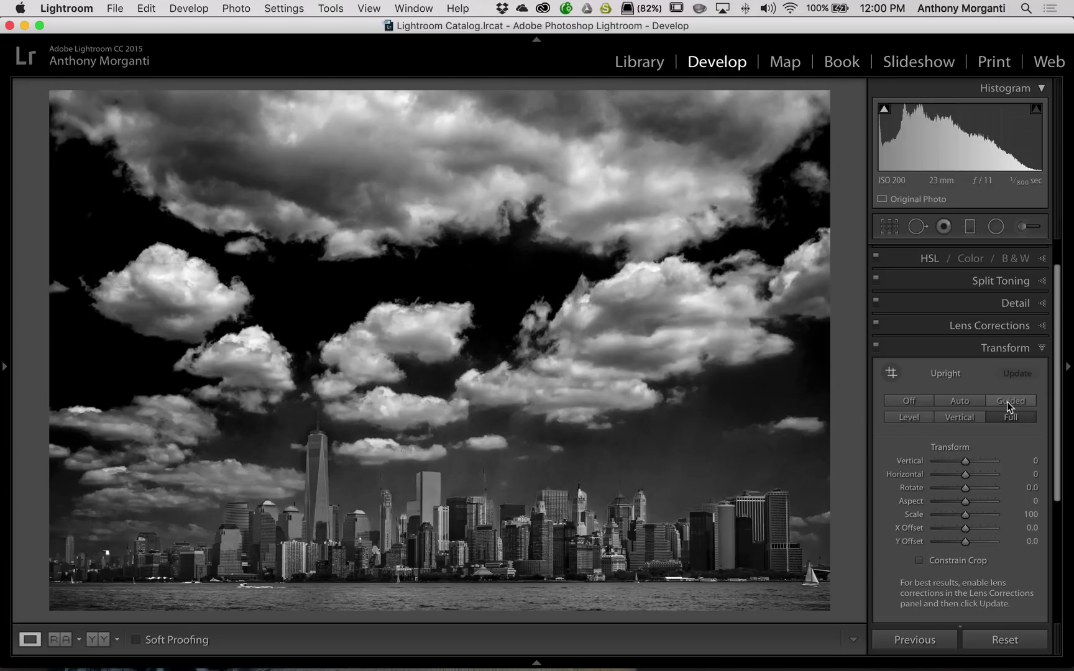
click(909, 401)
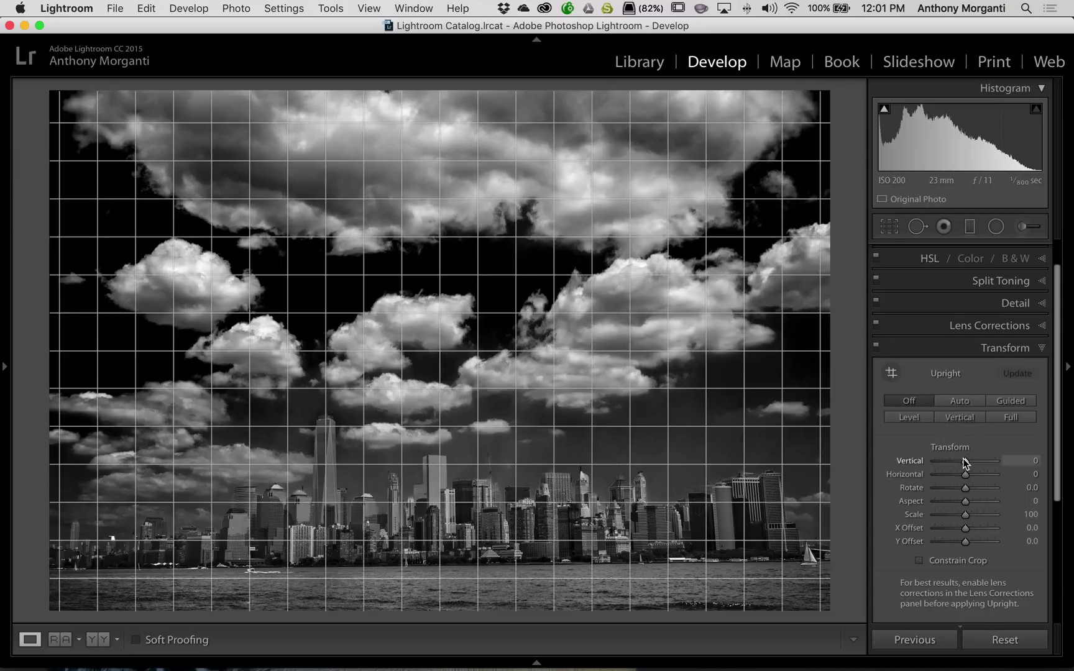
Try a Vertical transform with Constrain Crop on, then reset Vertical to 0
mouse_move(965, 460)
mouse_down()
mouse_move(985, 460)
mouse_move(953, 460)
mouse_move(989, 460)
mouse_move(959, 460)
mouse_up()
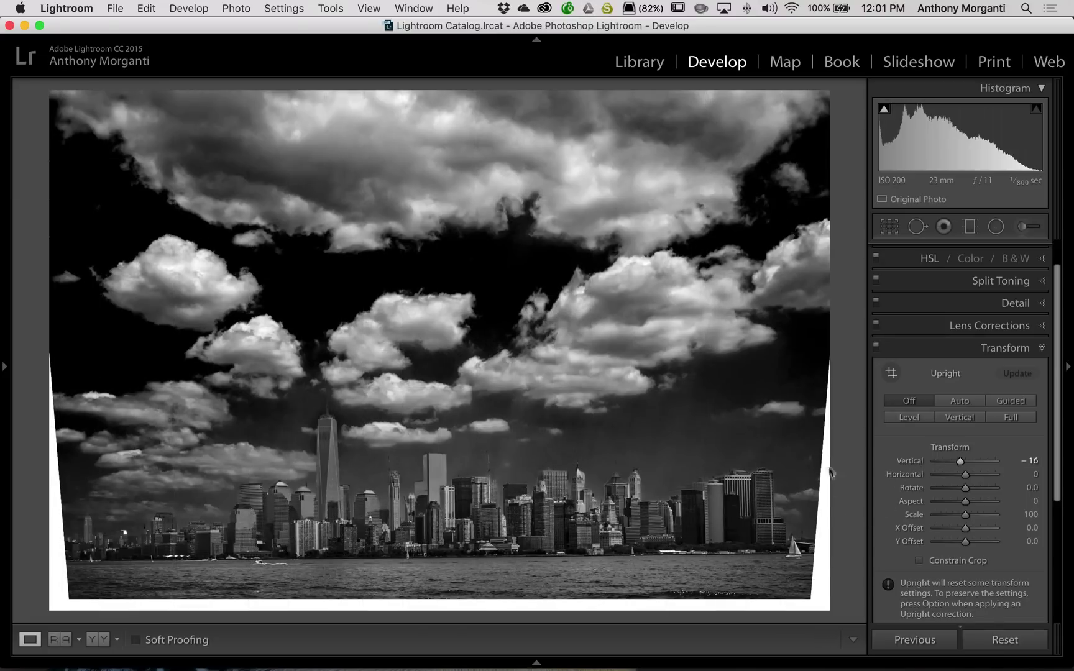
click(921, 562)
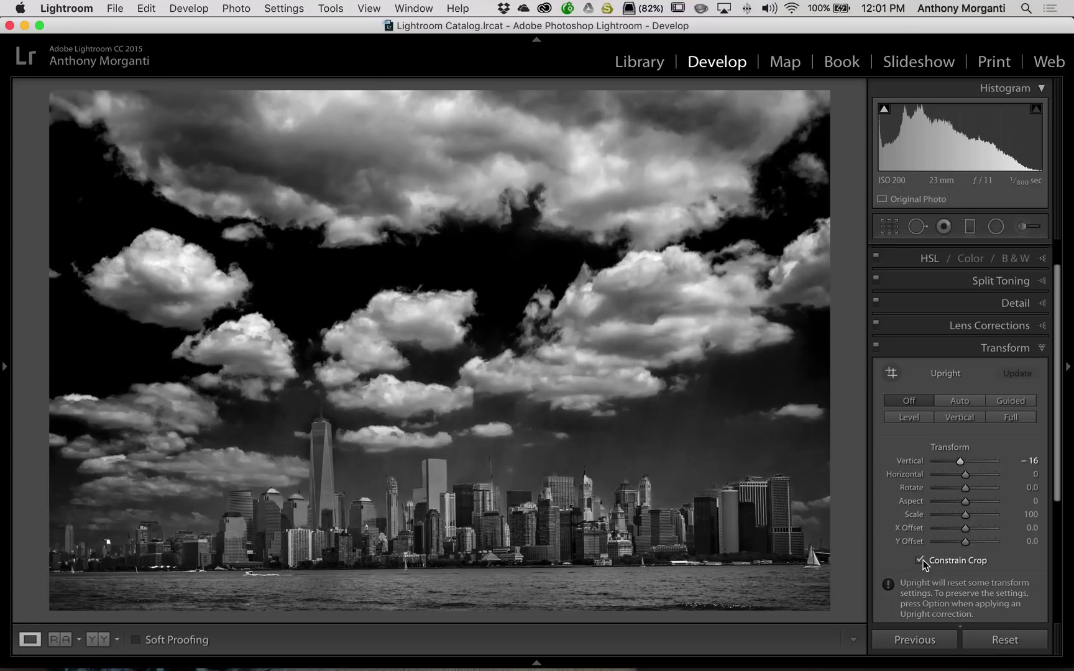
mouse_move(950, 459)
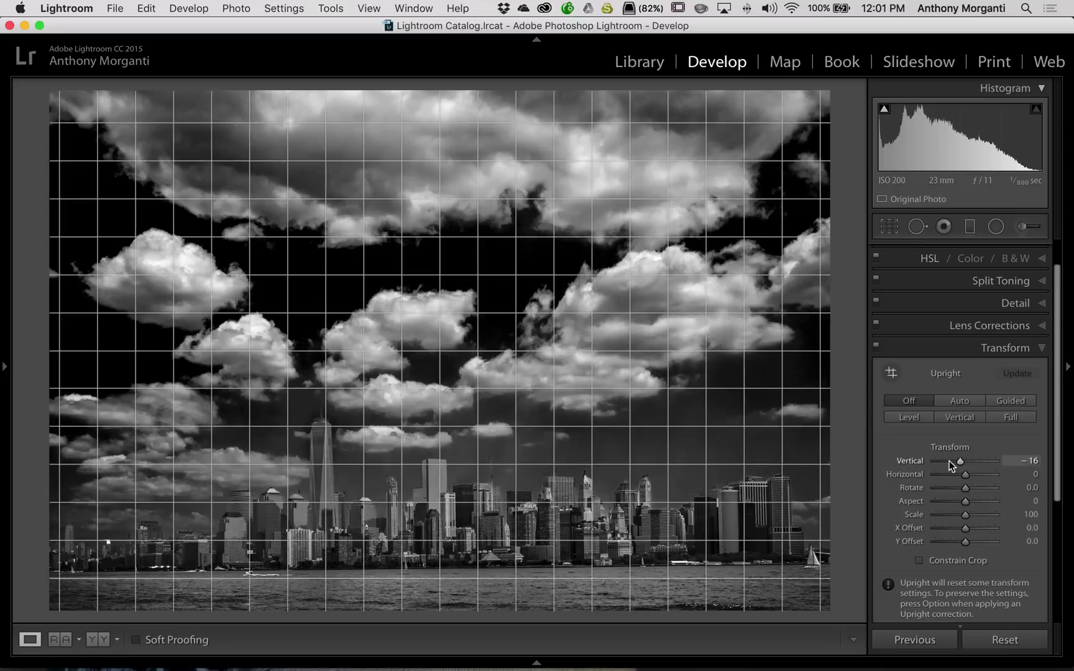
double_click(909, 461)
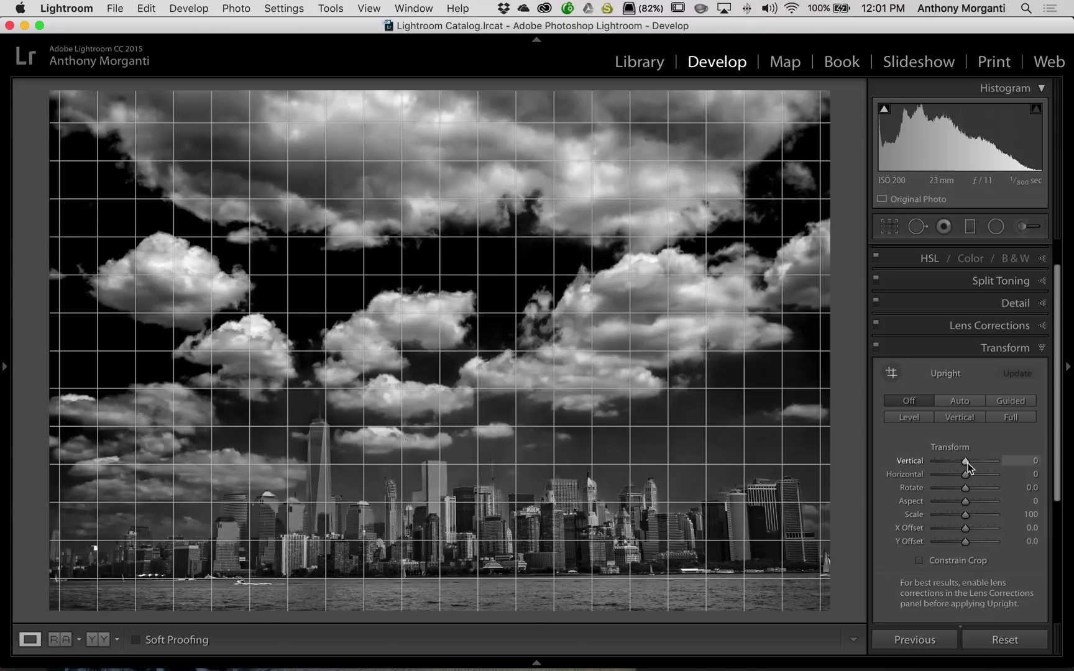
Try a Horizontal skew, then reset Horizontal and Aspect to 0
drag(965, 474, 956, 501)
double_click(921, 471)
double_click(906, 500)
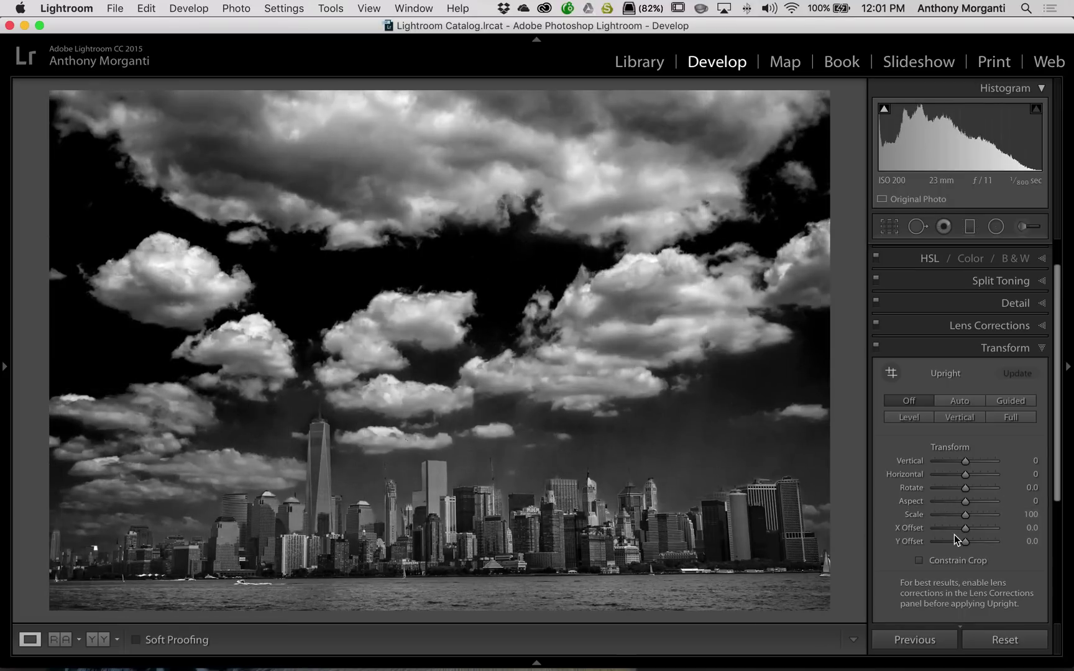
click(973, 350)
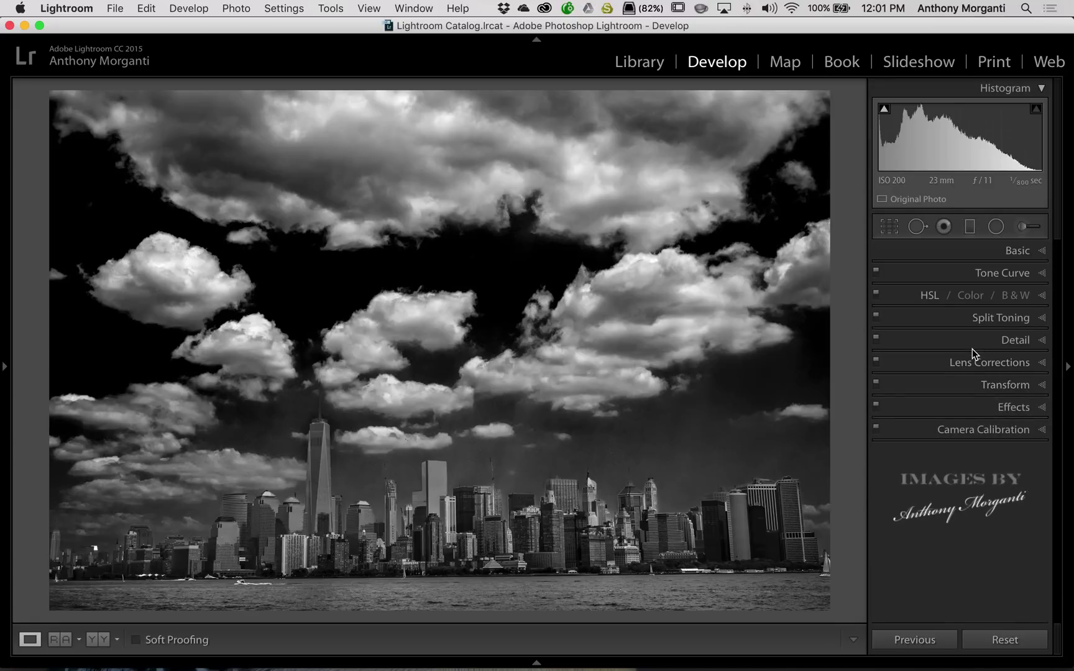